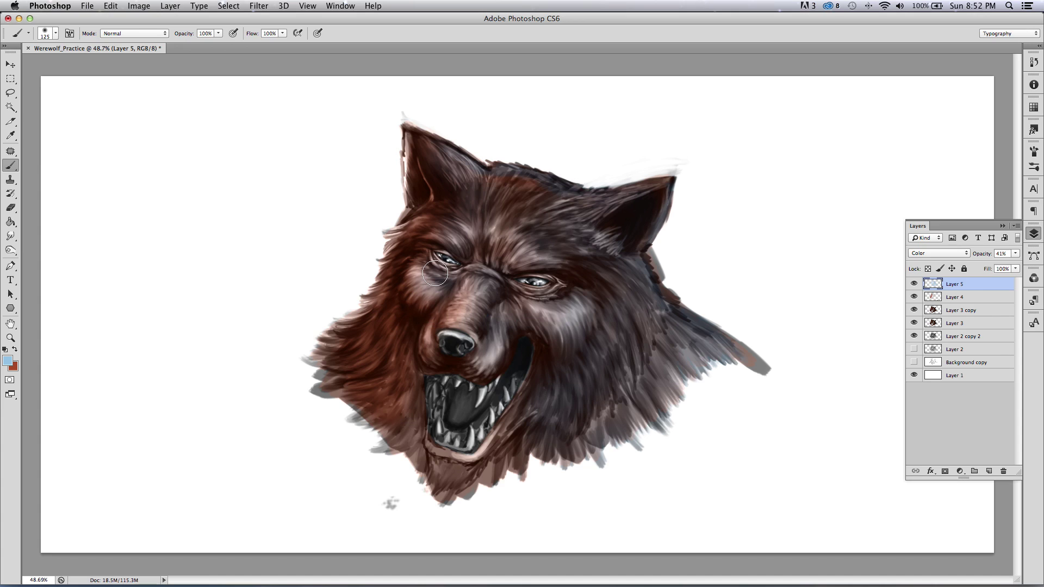
- Hide Layer 5, Layer 4, Layer 3 copy and Layer 3 to leave only the greyscale werewolf for a close look at the face
left_click(914, 284)
left_click(914, 297)
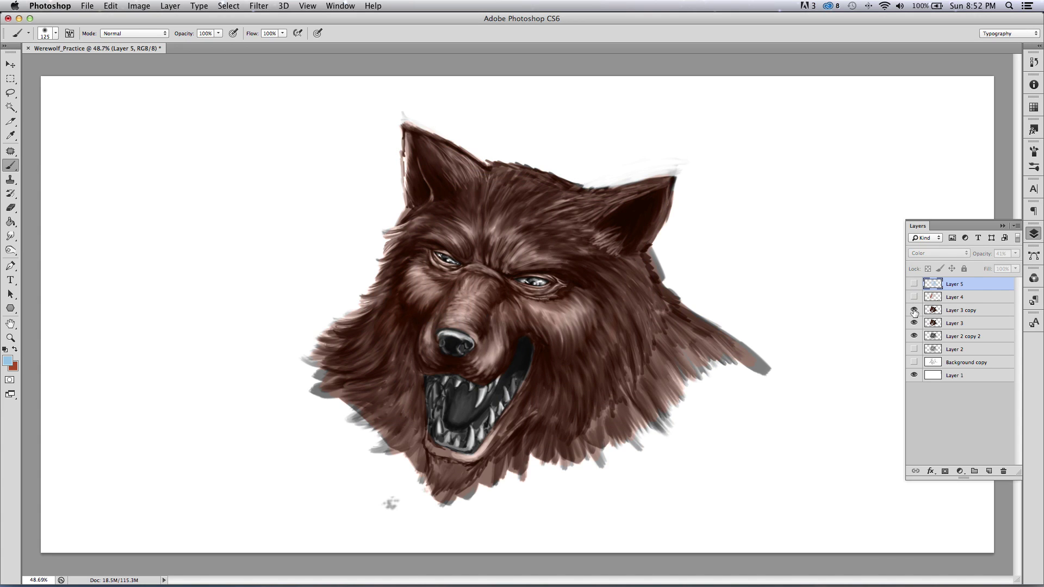
left_click(914, 323)
left_click(10, 338)
left_click_drag(441, 367, 484, 277)
left_click_drag(524, 224, 541, 208)
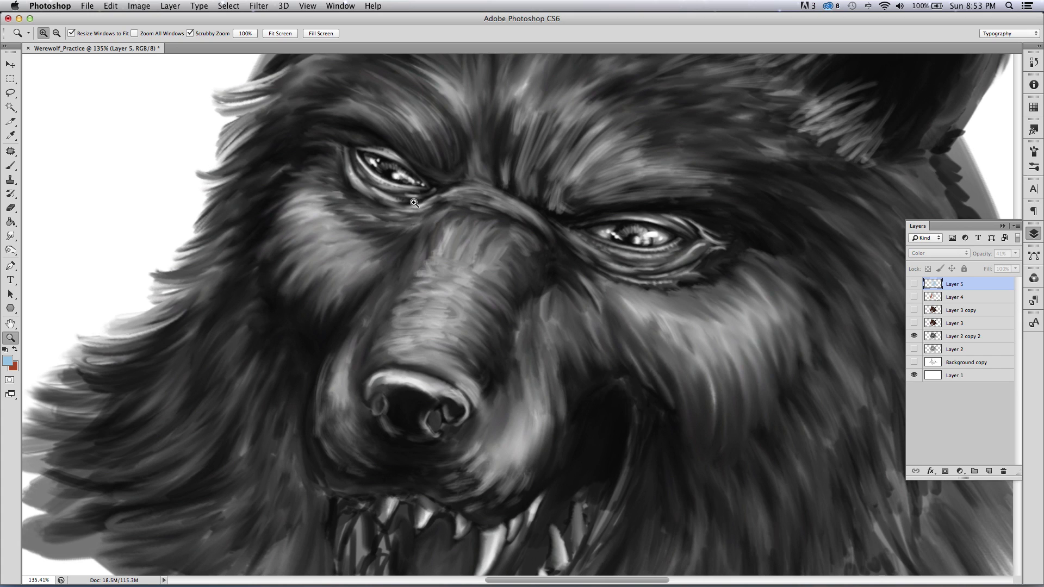
- Smudge the fur on the upper bridge of the snout on Layer 2 copy 2, using a size 9 Smudge brush
left_click(10, 235)
left_click(949, 334)
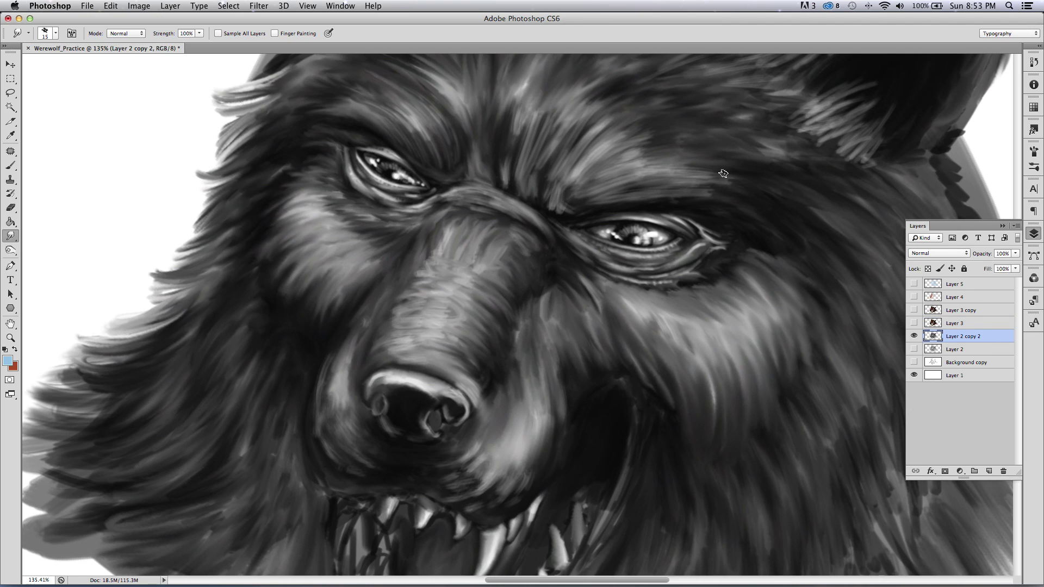
left_click(913, 336)
key("bracketleft")
key("bracketleft")
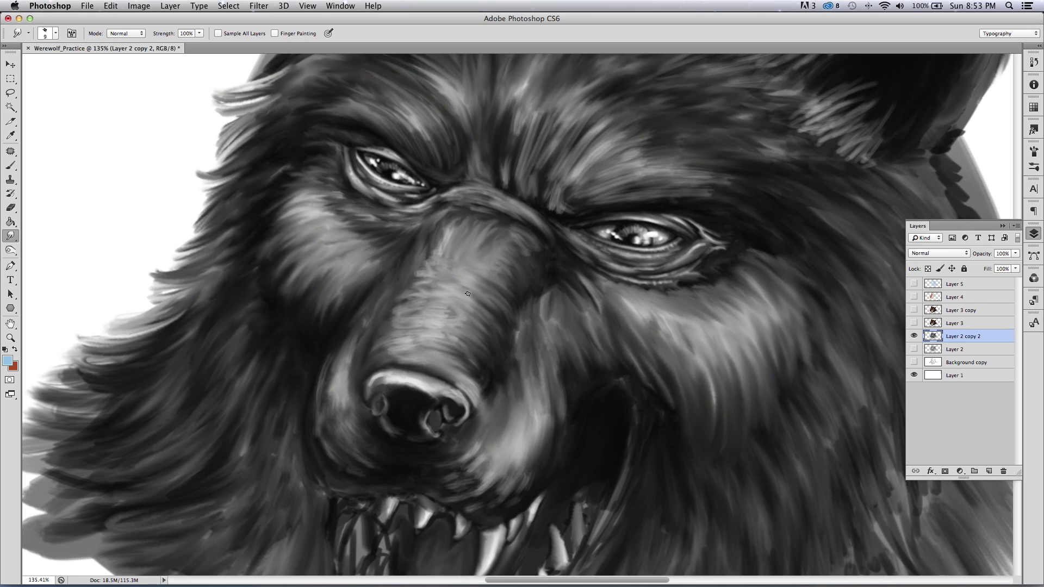
left_click_drag(424, 261, 440, 250)
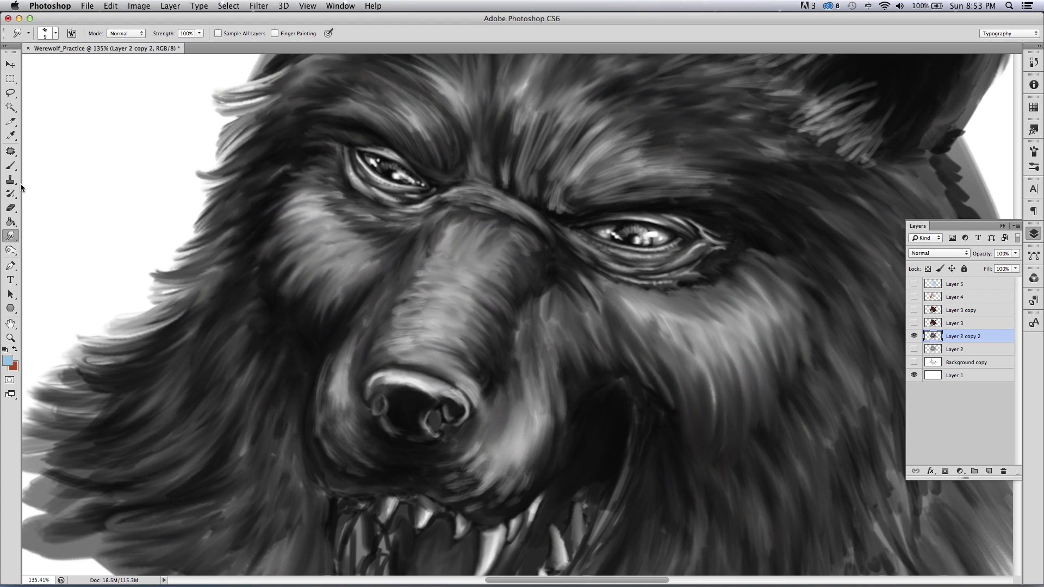
- Set up the Painting Brush - Hair preset at 20 px with the default black and white colours
left_click(10, 166)
left_click(5, 349)
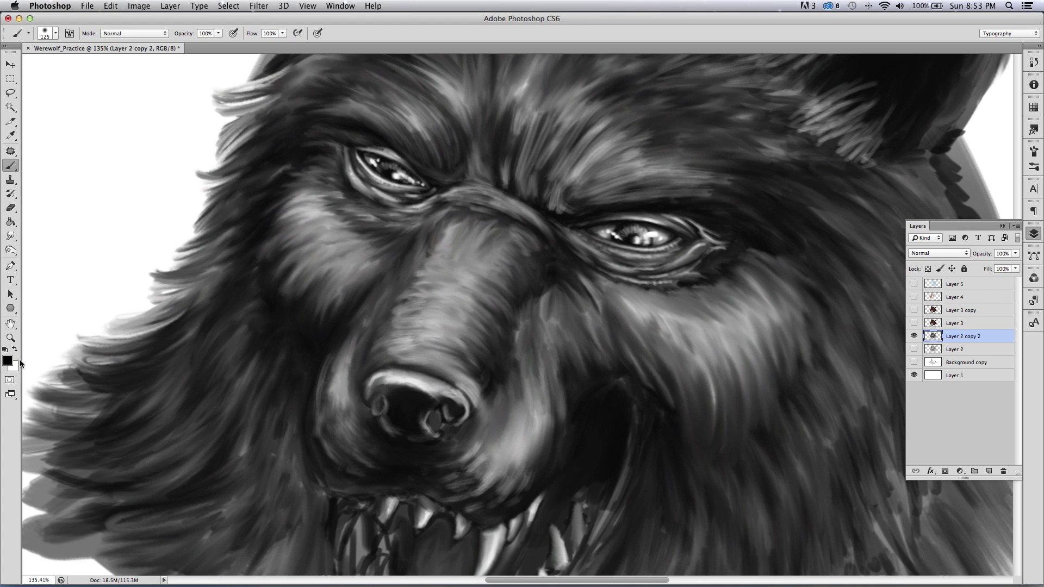
left_click(55, 35)
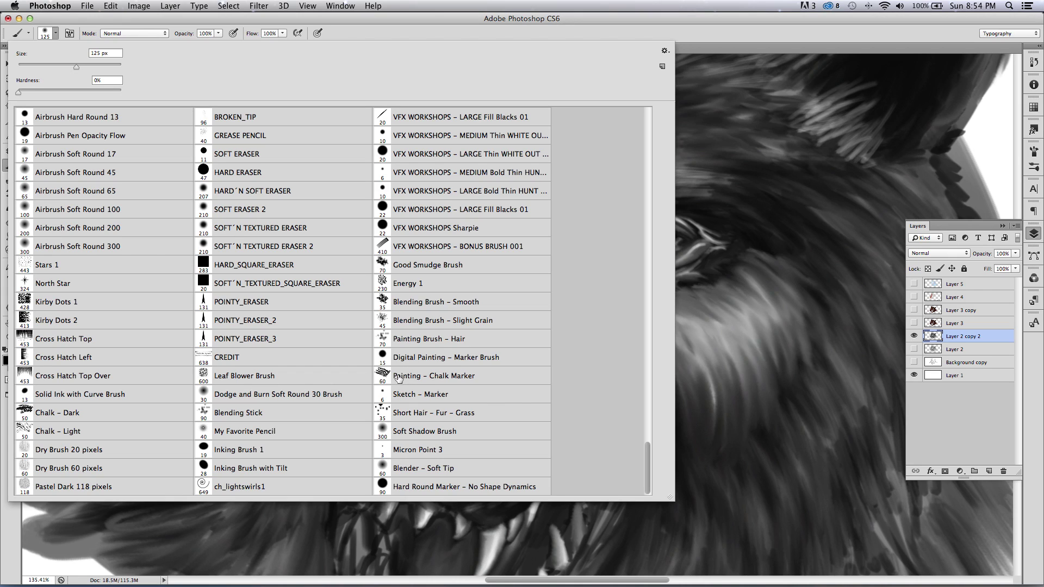
left_click(403, 342)
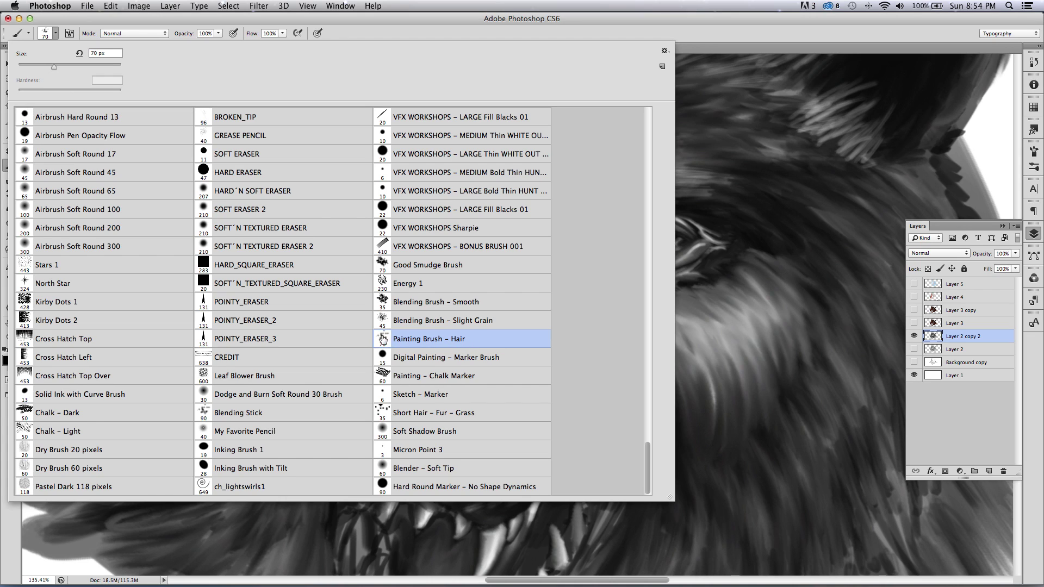
key("Return")
key("bracketleft")
key("bracketleft")
key("bracketleft")
key("bracketleft")
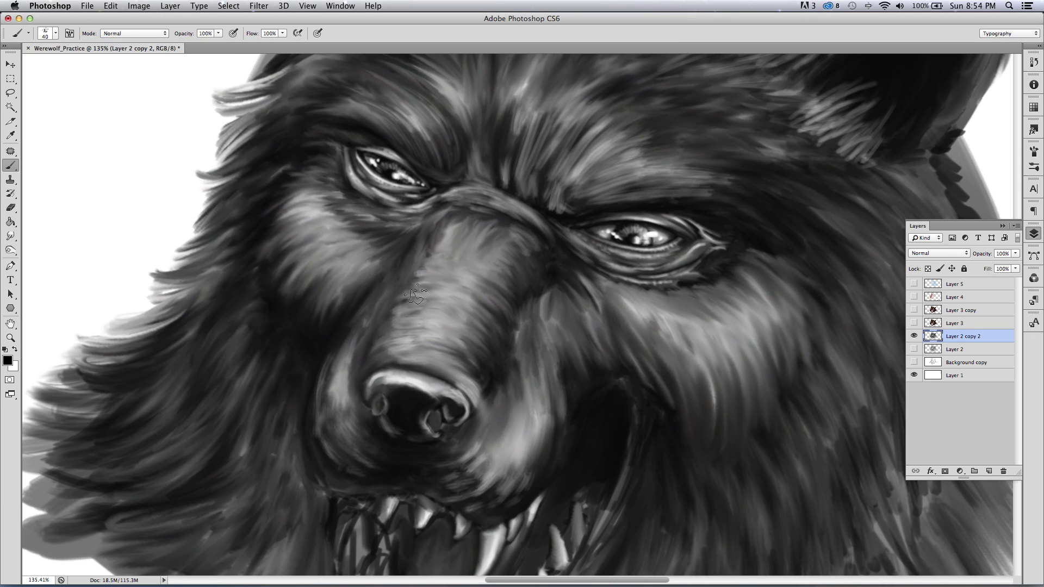
key("bracketleft")
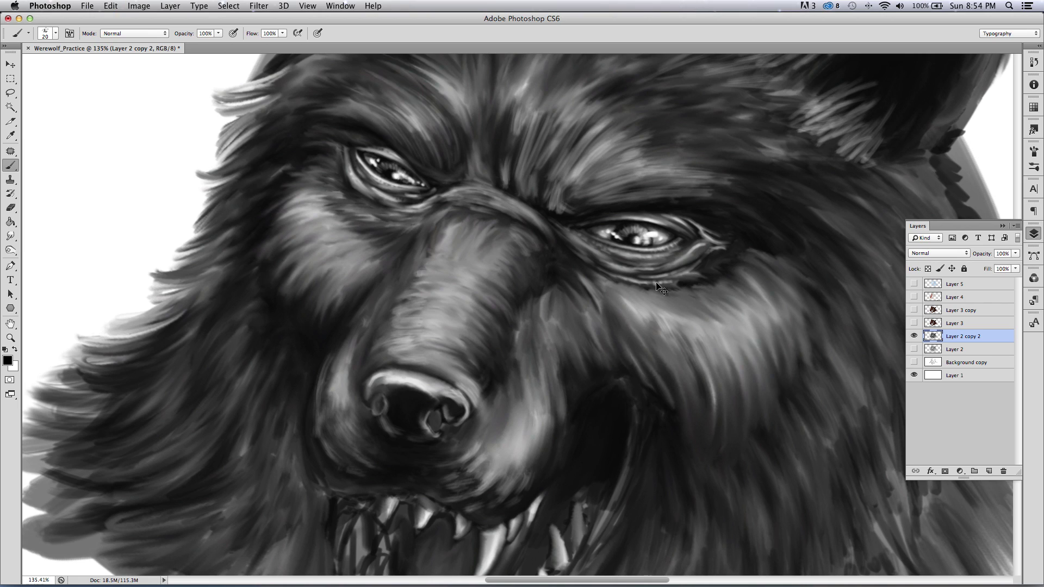
- Undo the last trial hair strokes on the werewolf's face
key("super+alt+z")
key("super+alt+z")
key("super+alt+z")
key("super+alt+z")
key("super+alt+z")
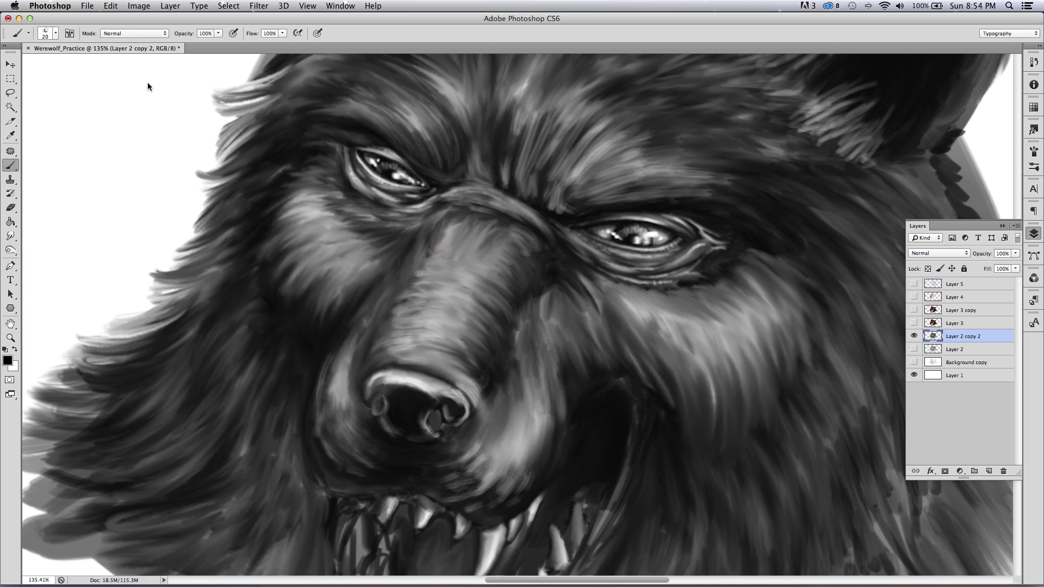
- Set the brush opacity to 24% and paint dark hair strokes along the snout, brow and cheek fur
left_click(218, 33)
left_click(190, 44)
key("2")
key("4")
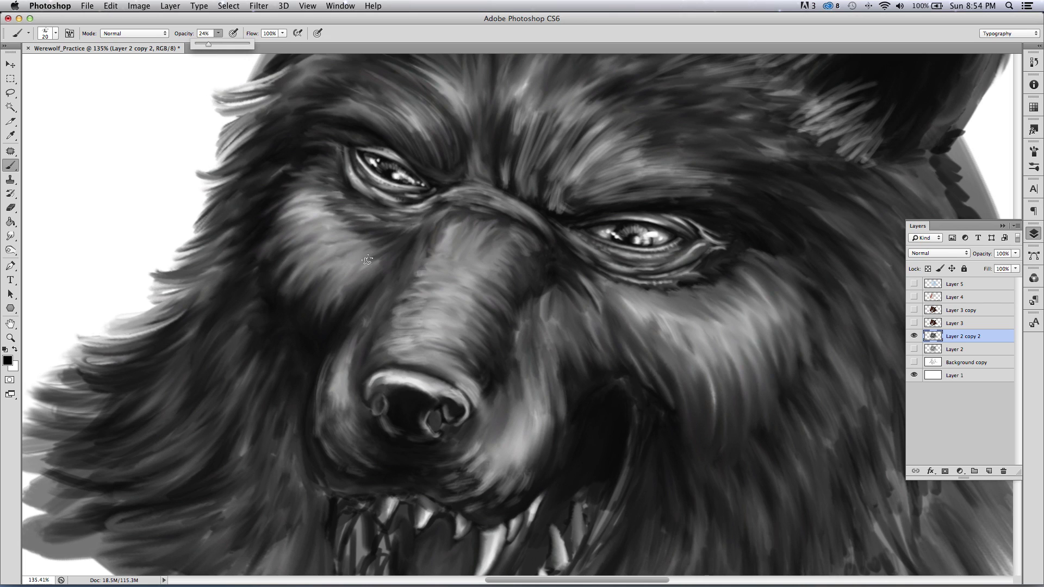
key("bracketleft")
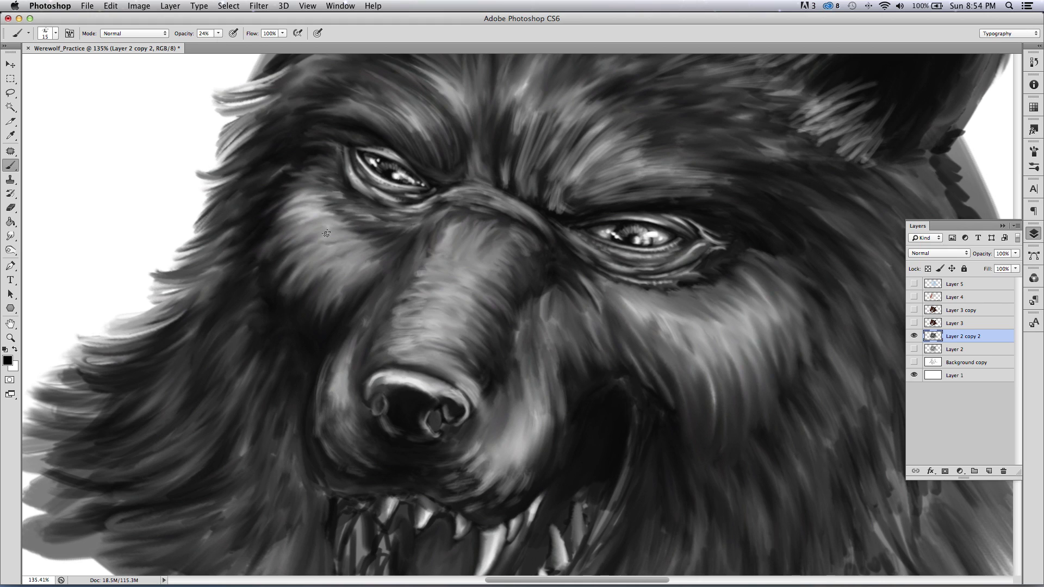
mouse_move(370, 353)
left_mouse_down()
mouse_move(414, 335)
mouse_move(383, 322)
mouse_move(434, 314)
mouse_move(418, 301)
mouse_move(396, 306)
mouse_move(455, 289)
mouse_move(412, 273)
mouse_move(476, 272)
mouse_move(443, 238)
mouse_move(453, 274)
mouse_move(470, 158)
left_mouse_up()
mouse_move(511, 200)
left_mouse_down()
mouse_move(659, 157)
mouse_move(623, 177)
mouse_move(561, 162)
left_mouse_up()
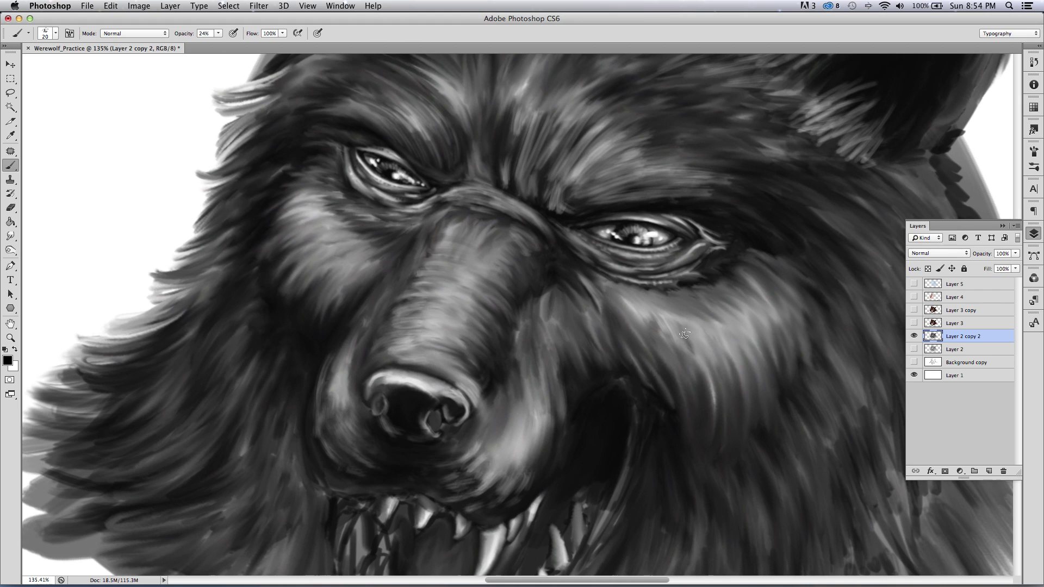
mouse_move(719, 381)
left_mouse_down()
mouse_move(719, 358)
mouse_move(761, 337)
mouse_move(697, 319)
left_mouse_up()
- Paint white hair highlights with the 15 px brush through the cheek fur below the werewolf's larger eye
key("x")
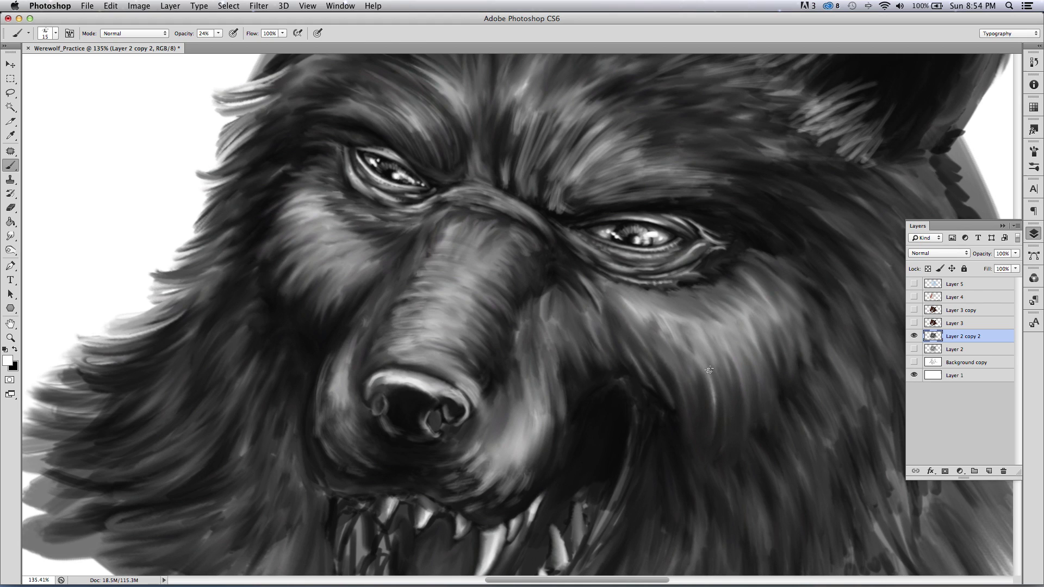
mouse_move(707, 331)
left_mouse_down()
mouse_move(726, 381)
mouse_move(746, 350)
mouse_move(766, 371)
mouse_move(769, 343)
mouse_move(738, 320)
left_mouse_up()
mouse_move(750, 402)
left_mouse_down()
mouse_move(711, 336)
mouse_move(716, 440)
mouse_move(684, 343)
mouse_move(699, 446)
mouse_move(681, 348)
left_mouse_up()
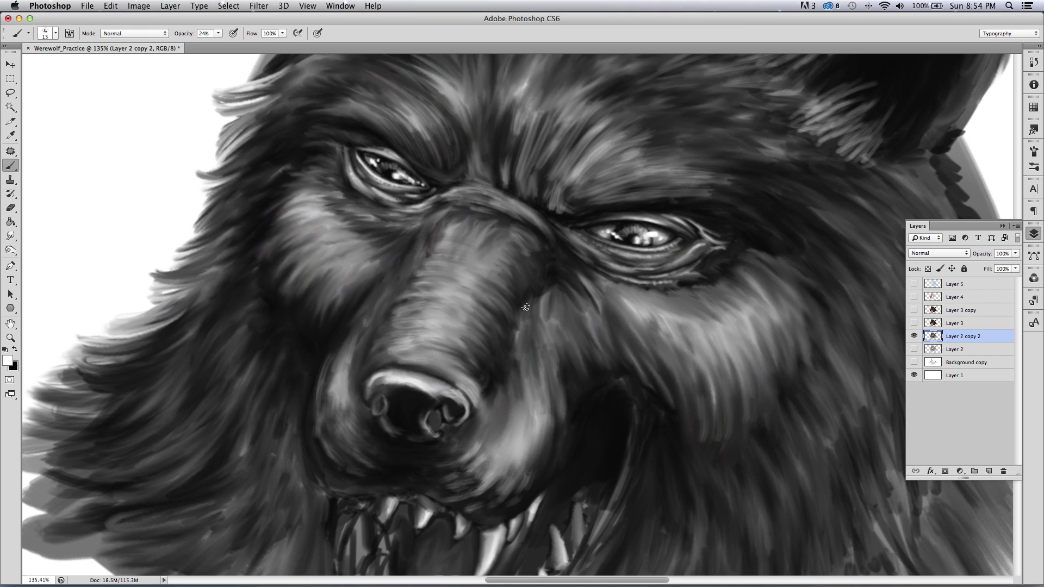
- Paint a few overlapping black hair strokes on the blank canvas beside the head to test the brush
key("x")
mouse_move(106, 292)
left_mouse_down()
mouse_move(101, 208)
mouse_move(102, 289)
mouse_move(88, 203)
mouse_move(95, 290)
mouse_move(68, 190)
left_mouse_up()
left_click_drag(91, 266, 73, 210)
left_click_drag(88, 286, 52, 162)
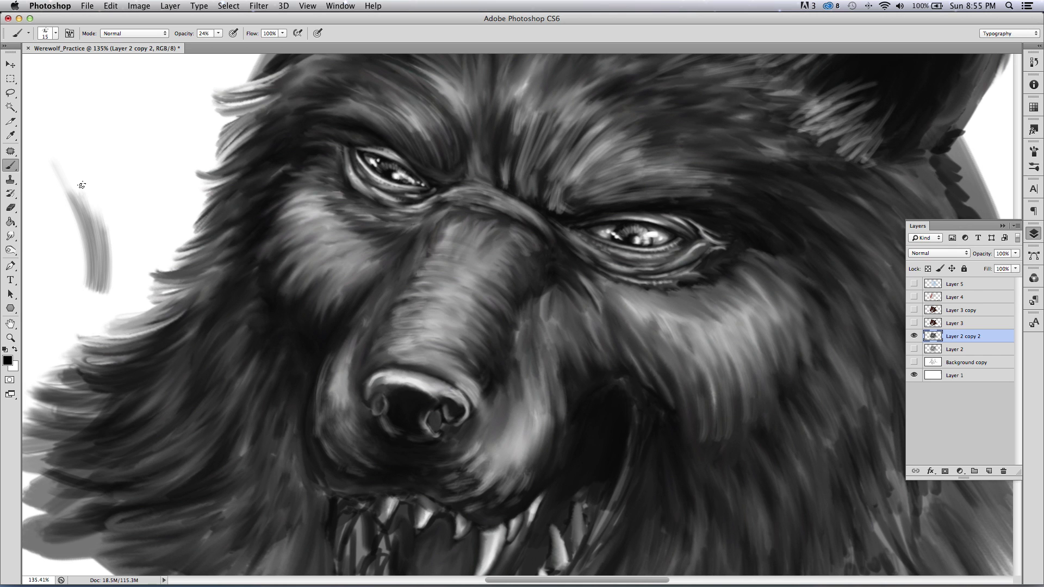
left_click(10, 338)
mouse_move(86, 259)
left_mouse_down()
mouse_move(117, 265)
mouse_move(104, 277)
mouse_move(63, 268)
mouse_move(111, 233)
left_mouse_up()
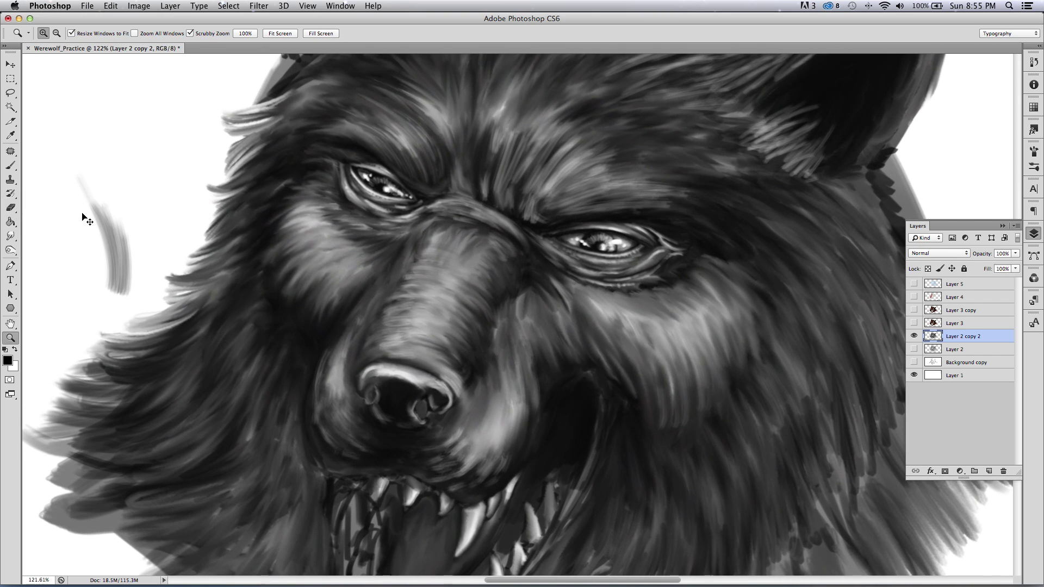
- Undo the black test strokes on the blank canvas
key("super+alt+z")
key("super+alt+z")
key("super+alt+z")
key("super+alt+z")
key("super+alt+z")
key("super+alt+z")
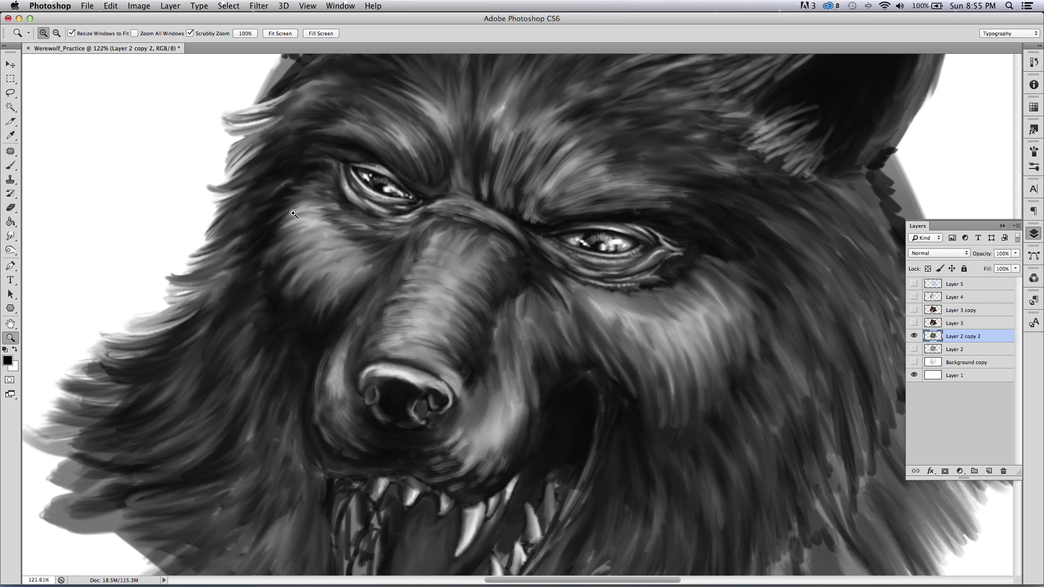
- Toggle the visibility of Layer 2 copy 2 and Layer 2 to compare the two greyscale versions of the whole head
left_click_drag(310, 328, 283, 325)
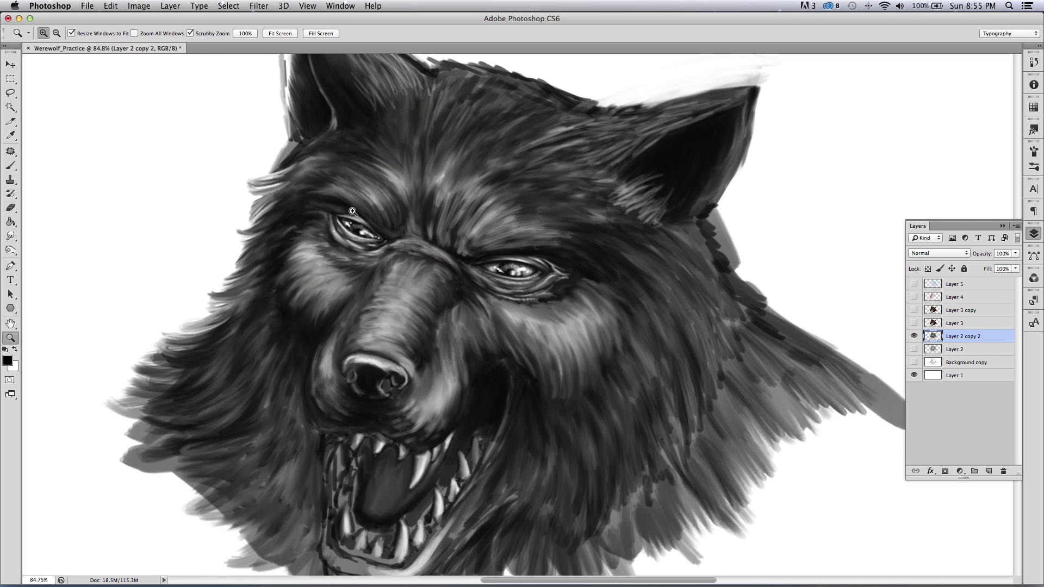
left_click_drag(334, 268, 323, 247)
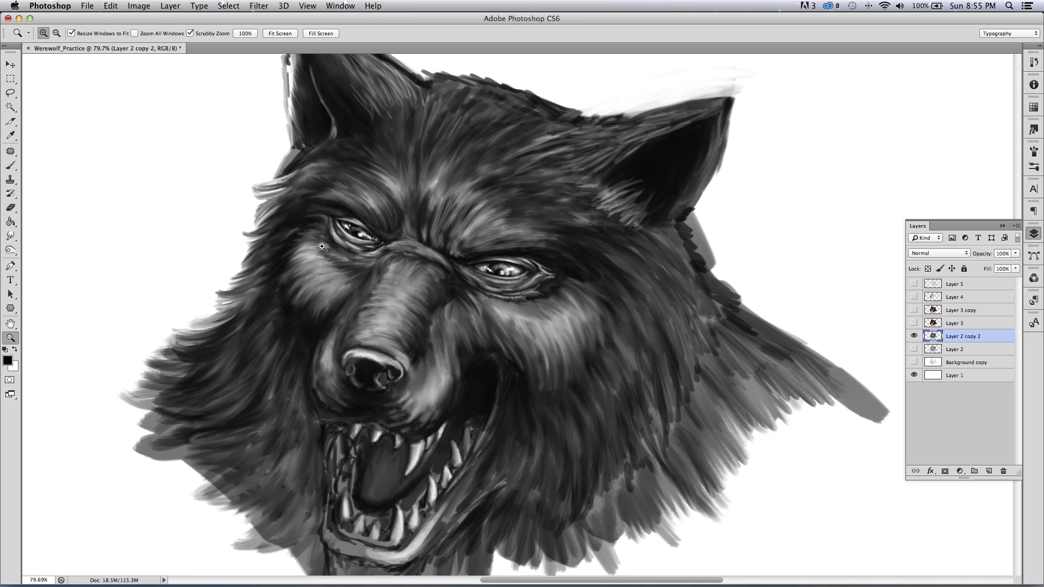
left_click(913, 337)
left_click(914, 337)
left_click(914, 349)
left_click(914, 349)
left_click_drag(224, 325, 193, 303)
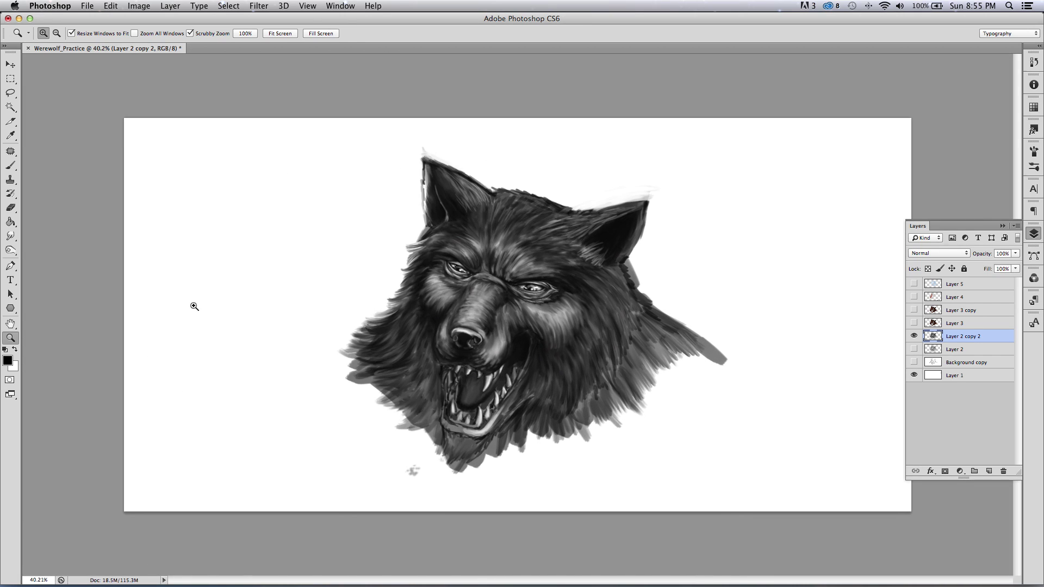
- Show Layer 2 and move its lighter greyscale werewolf to the right of the darker version
left_click(954, 349)
left_click(913, 349)
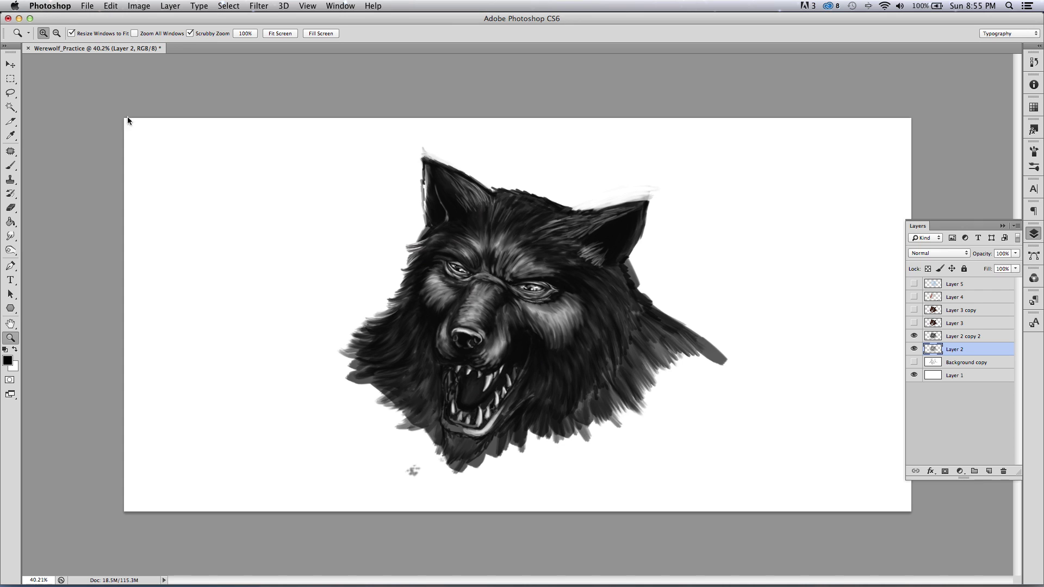
key("v")
left_click_drag(418, 316, 654, 298)
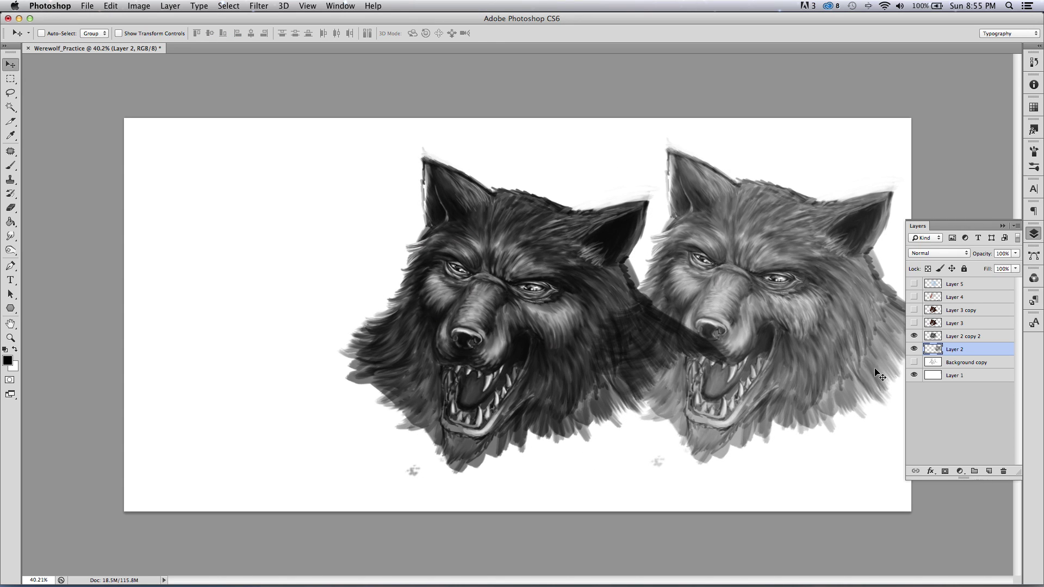
- Show the colour layers, move Layer 2 copy 2 through Layer 5 together to the canvas's left side, and keep Layer 2 visible beside them
left_click(914, 349)
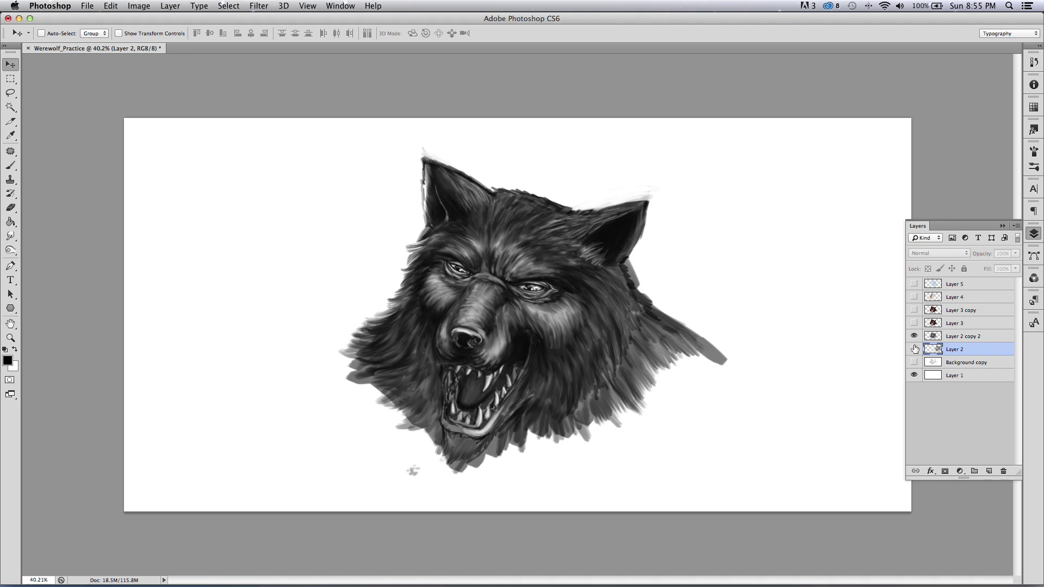
left_click(952, 337)
left_click_drag(914, 323, 913, 284)
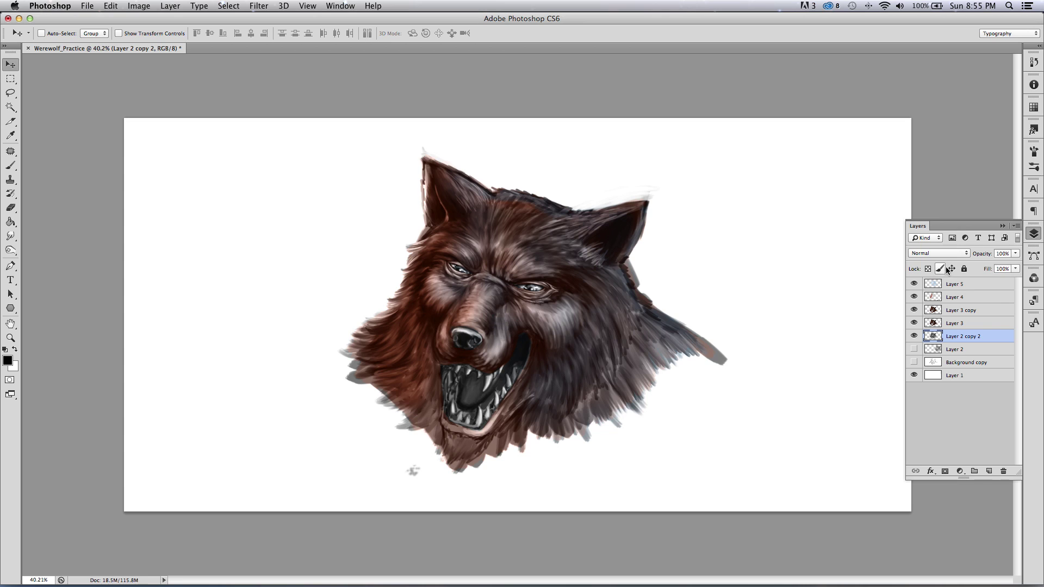
left_click(955, 285, "shift")
left_click_drag(523, 311, 329, 298)
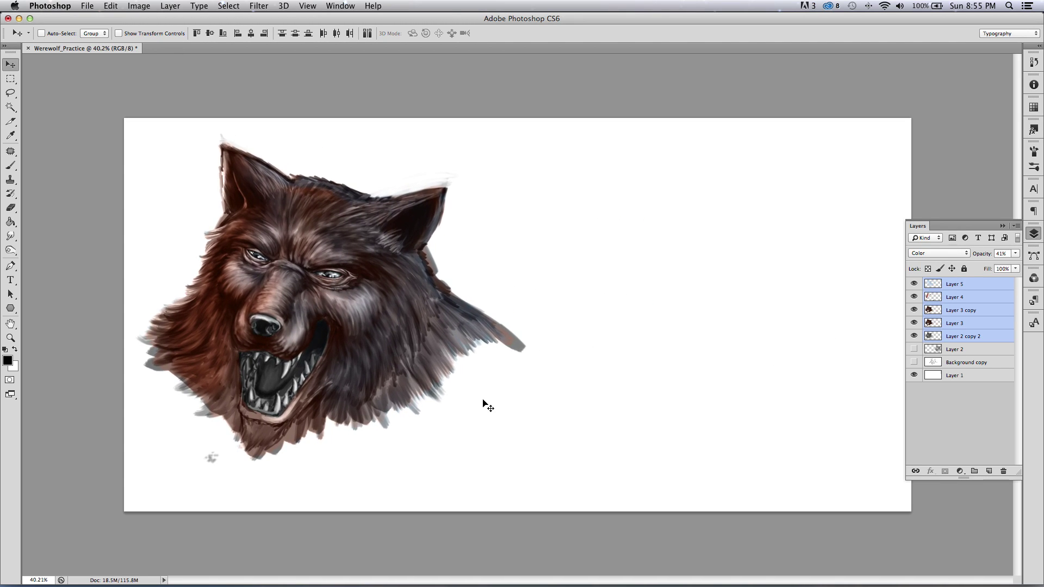
left_click(913, 349)
left_click(914, 362)
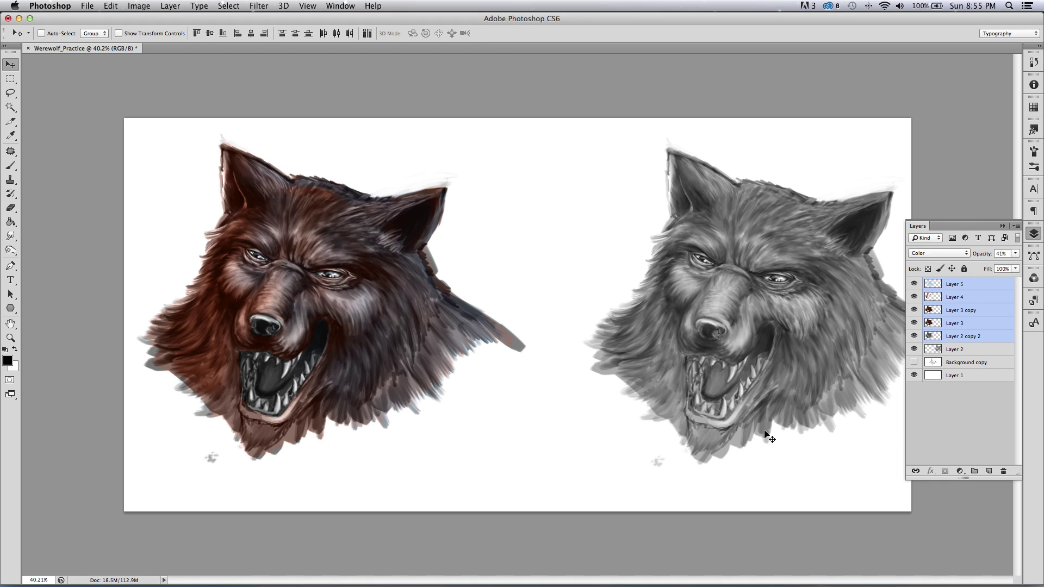
- Hide Layer 5, Layer 4 and Layer 3 copy, leaving Layer 3 visible and selected over the greyscale painting
left_click(947, 337)
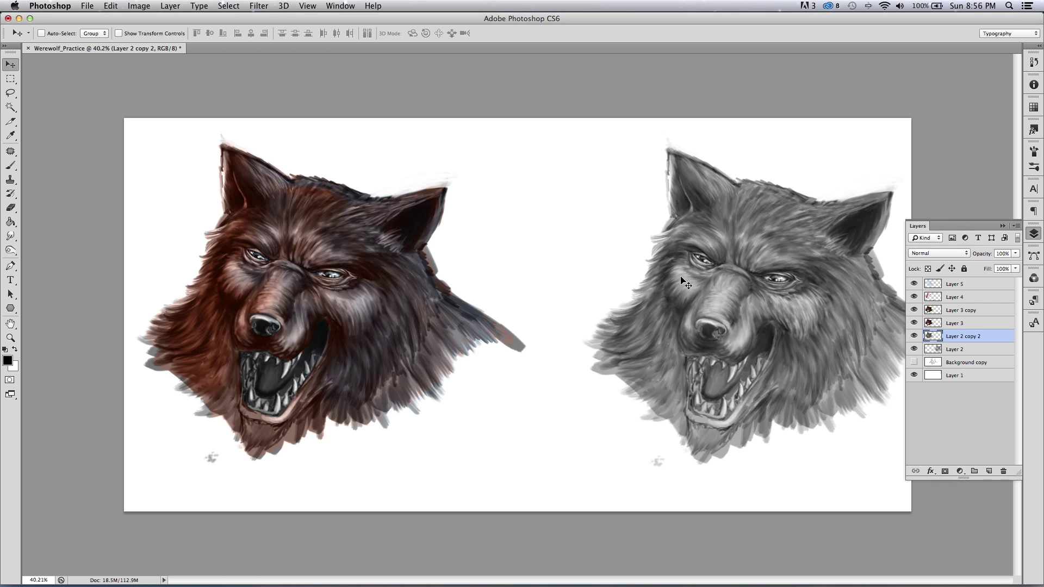
left_click_drag(914, 324, 914, 283)
left_click(914, 323)
left_click(951, 324)
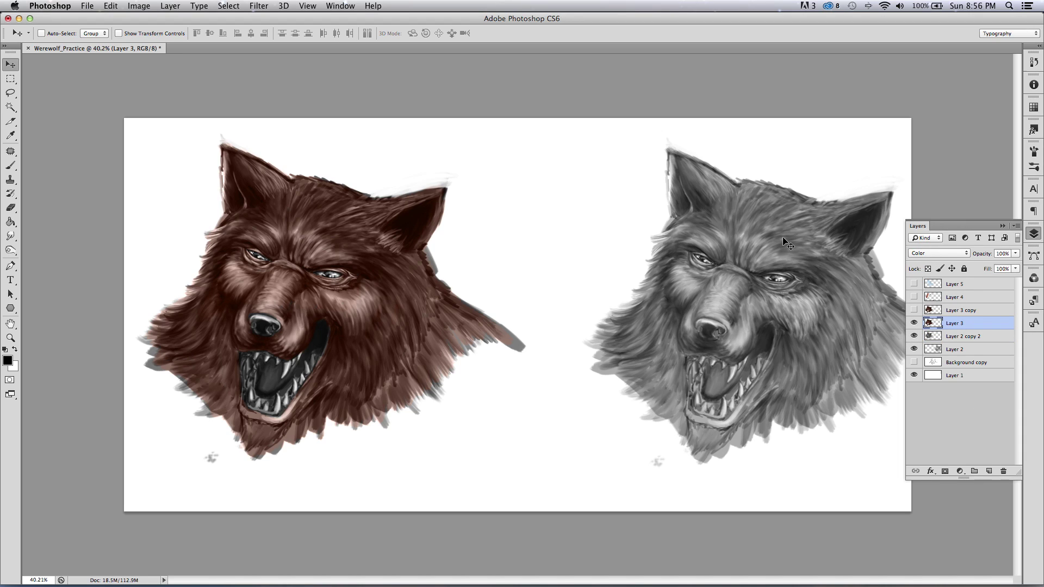
- Toggle Layer 3 copy to compare its effect, leave it hidden, and show and select Layer 4
left_click(913, 310)
left_click(931, 311)
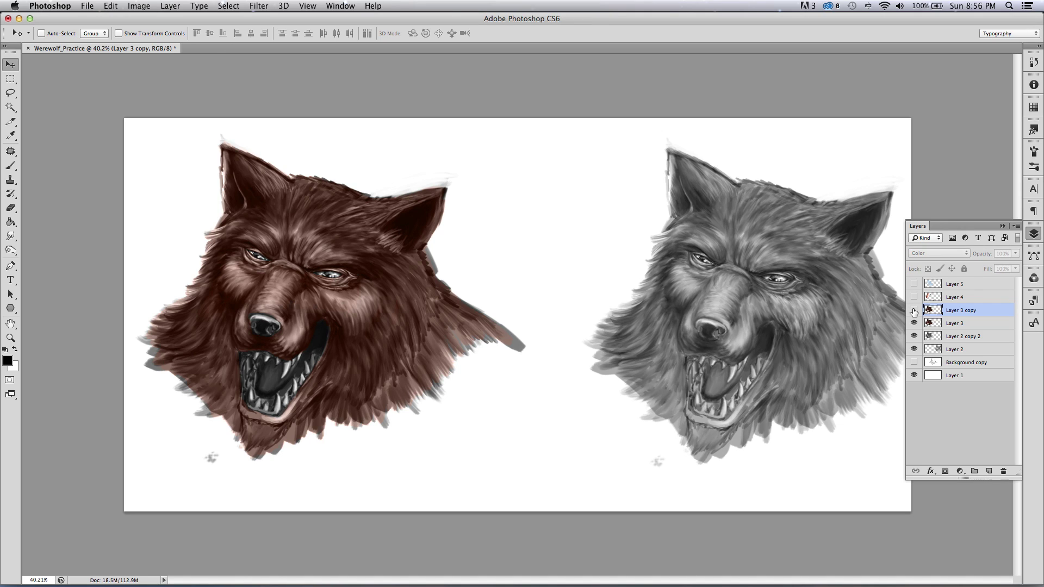
left_click(913, 310)
left_click(913, 296)
left_click(945, 294)
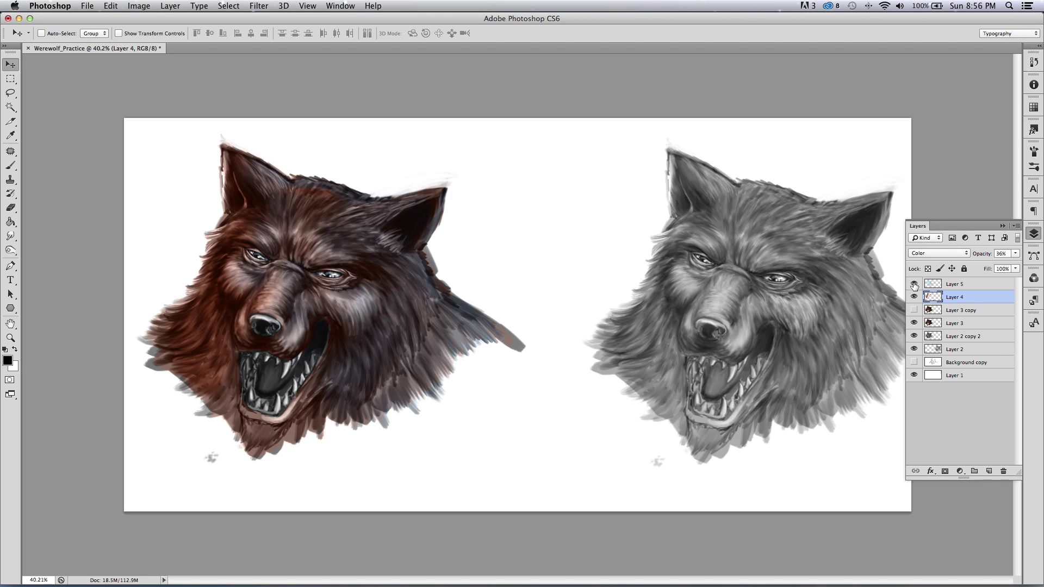
- Toggle Layer 5 to check its effect, leave it visible, and set Layer 4's opacity to 38%
left_click(914, 284)
left_click(914, 285)
left_click(914, 284)
left_click(1015, 254)
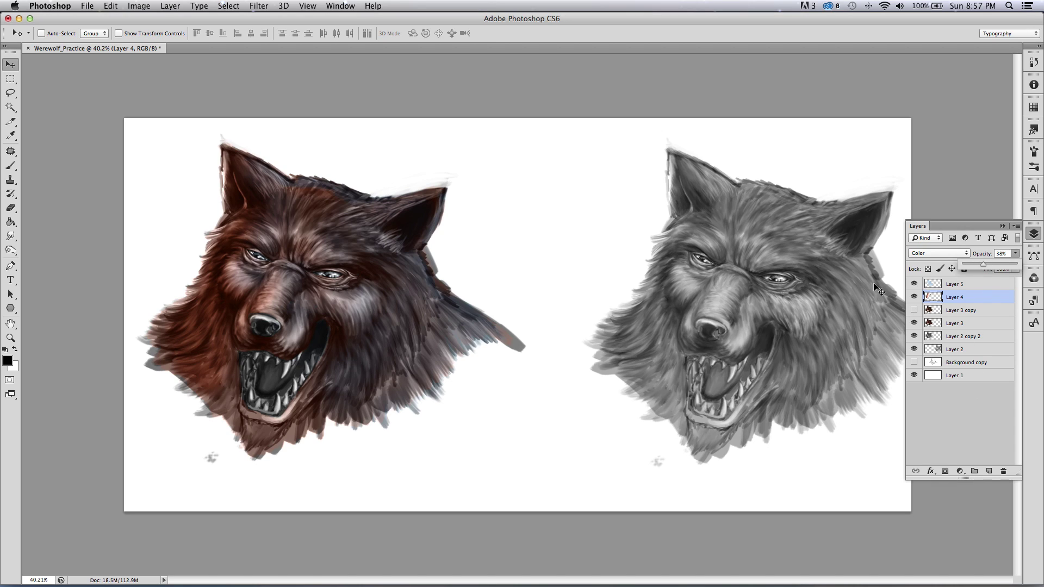
- Select and hide Layer 5 to inspect the reddish colouring on the werewolf's face up close
left_click(949, 284)
left_click(913, 284)
left_click(11, 338)
left_click(184, 339)
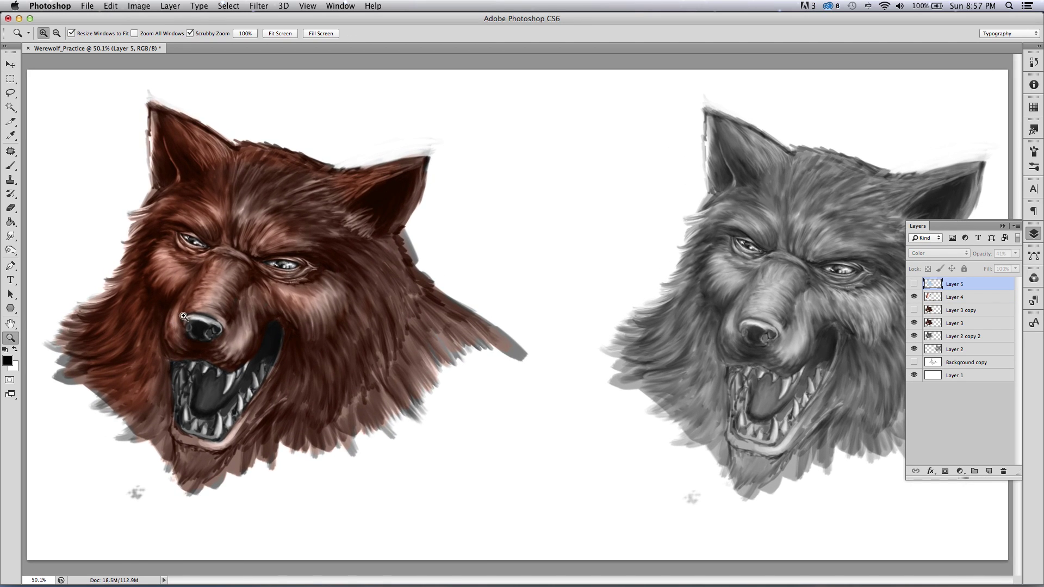
left_click_drag(124, 303, 158, 301)
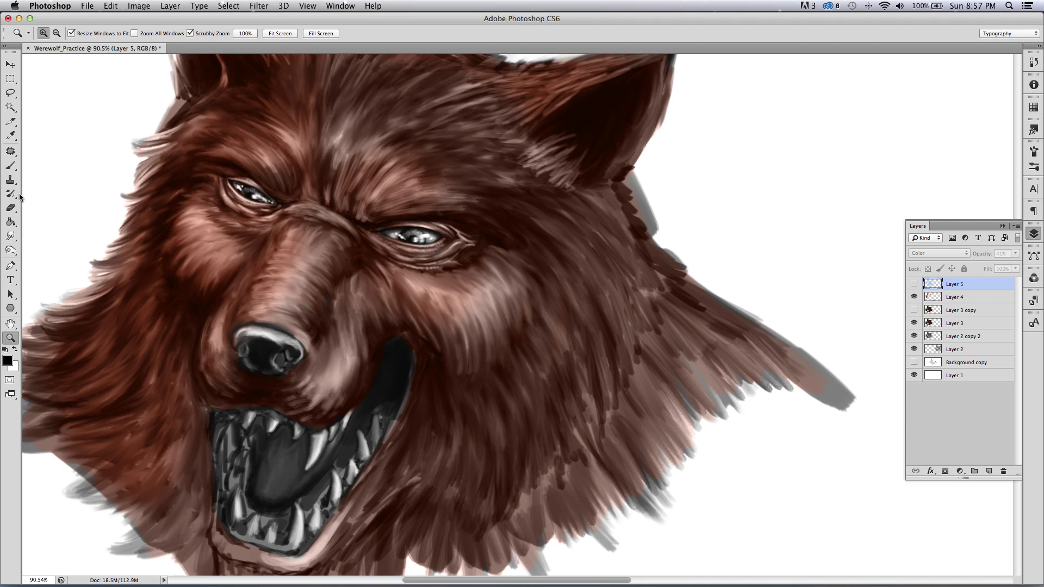
- Add a new layer above Layer 5 for brush work and set its blending mode to Color
left_click(10, 165)
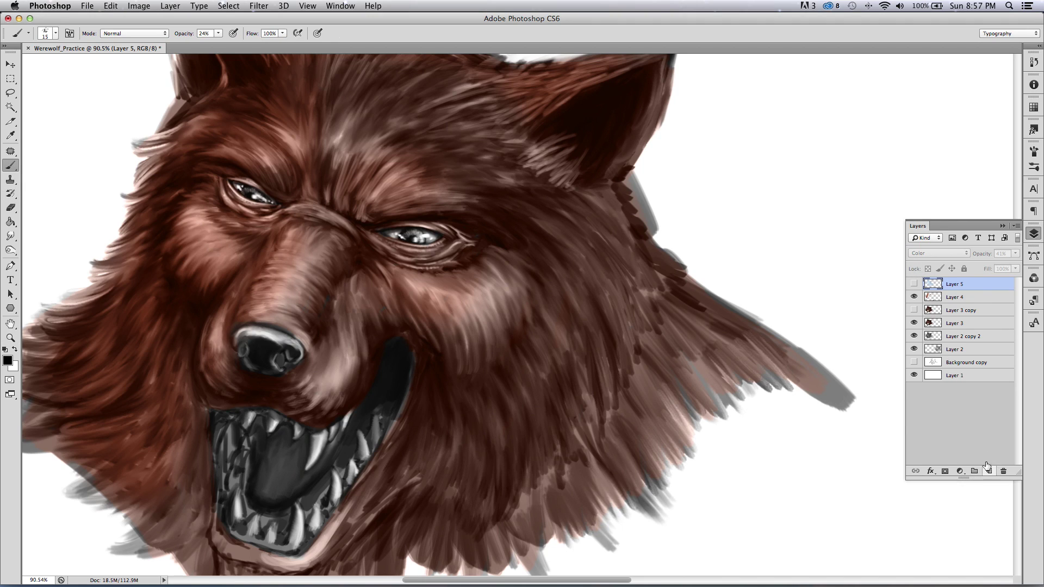
left_click(990, 471)
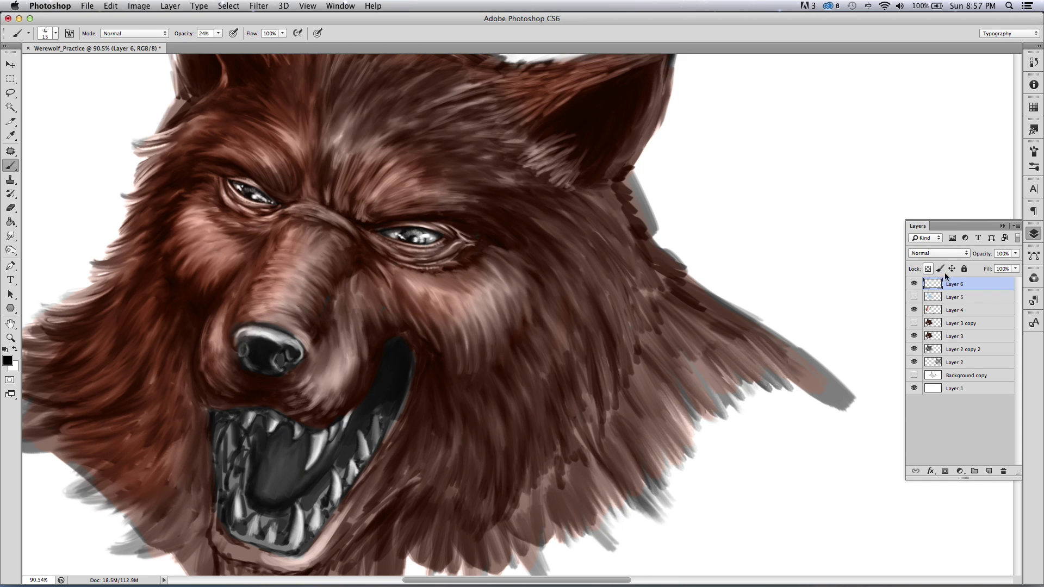
left_click(927, 254)
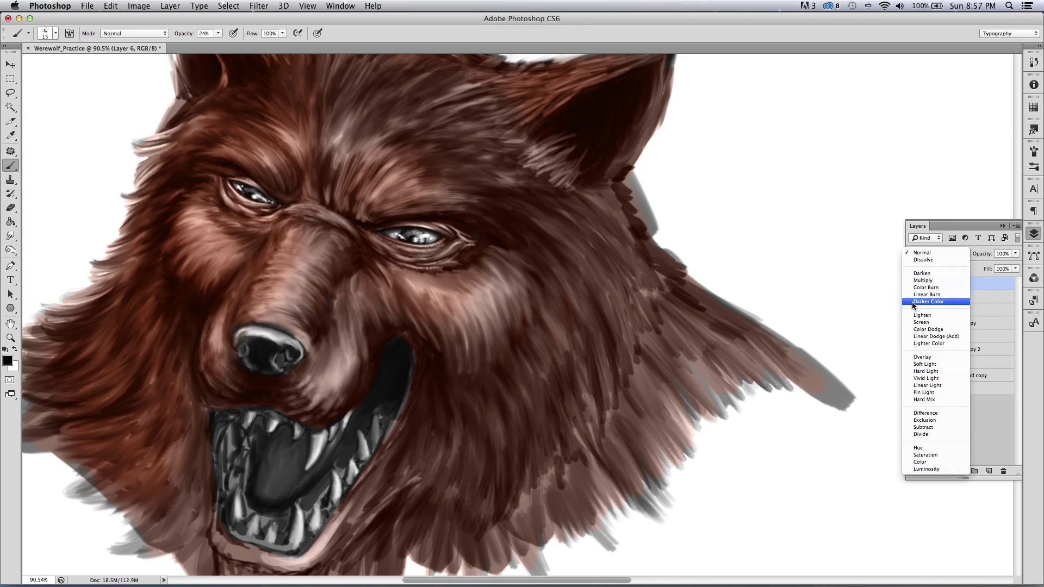
left_click(918, 462)
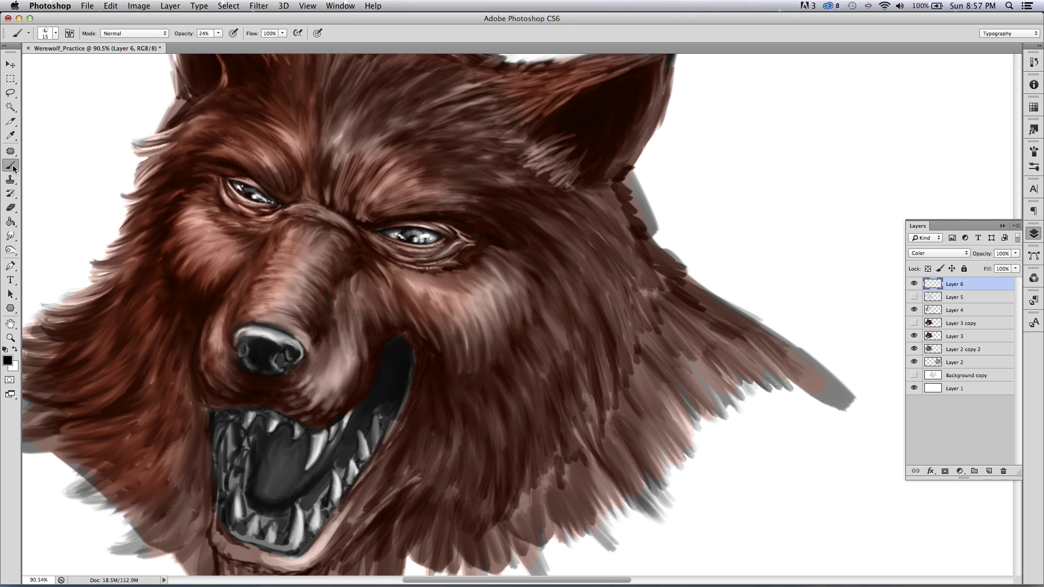
- Set the foreground colour to a dark green for the eyes
left_click(15, 348)
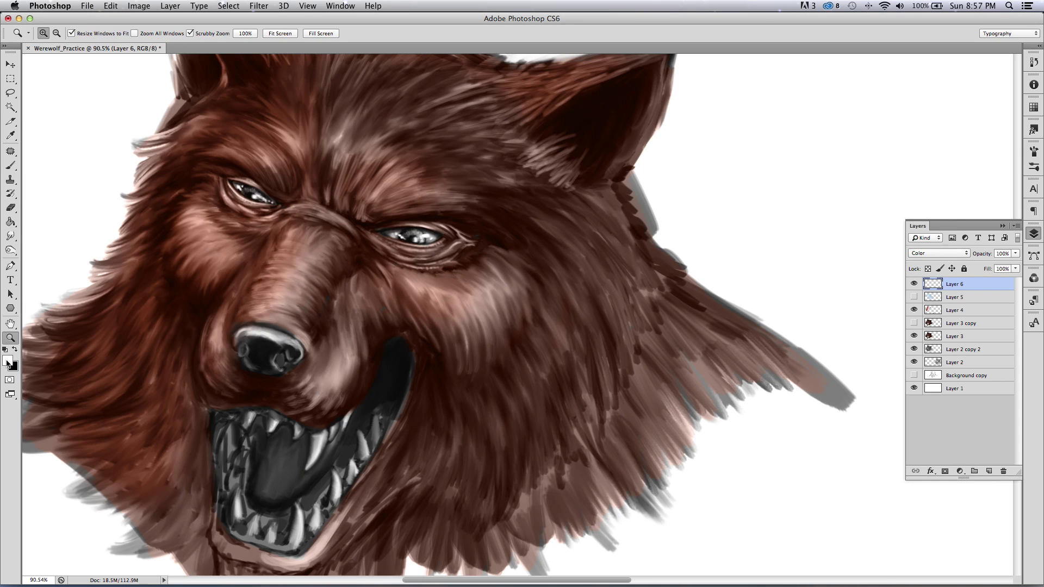
left_click(8, 359)
left_click(624, 275)
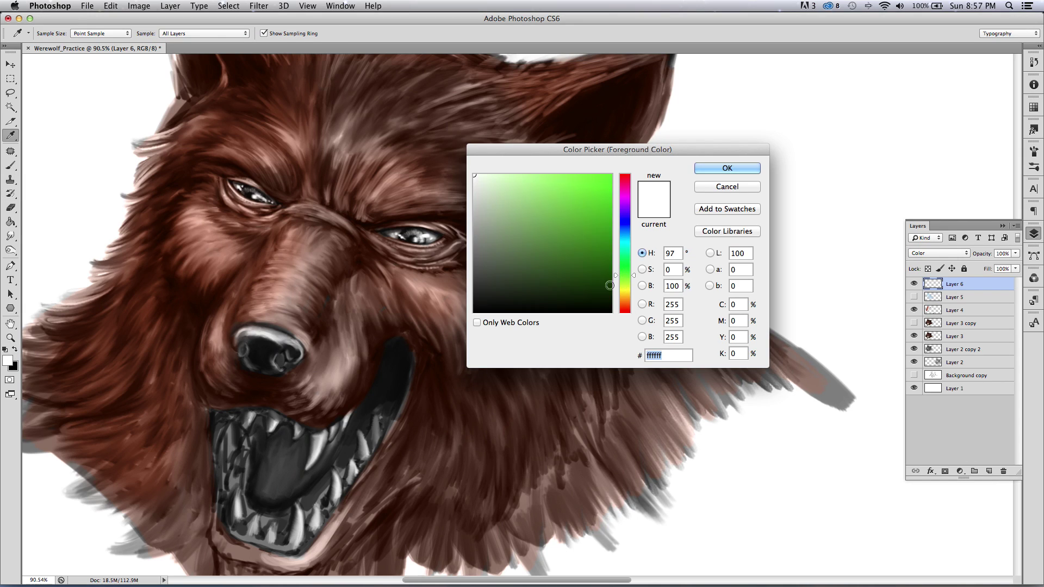
left_click(582, 259)
left_click(707, 168)
key("z")
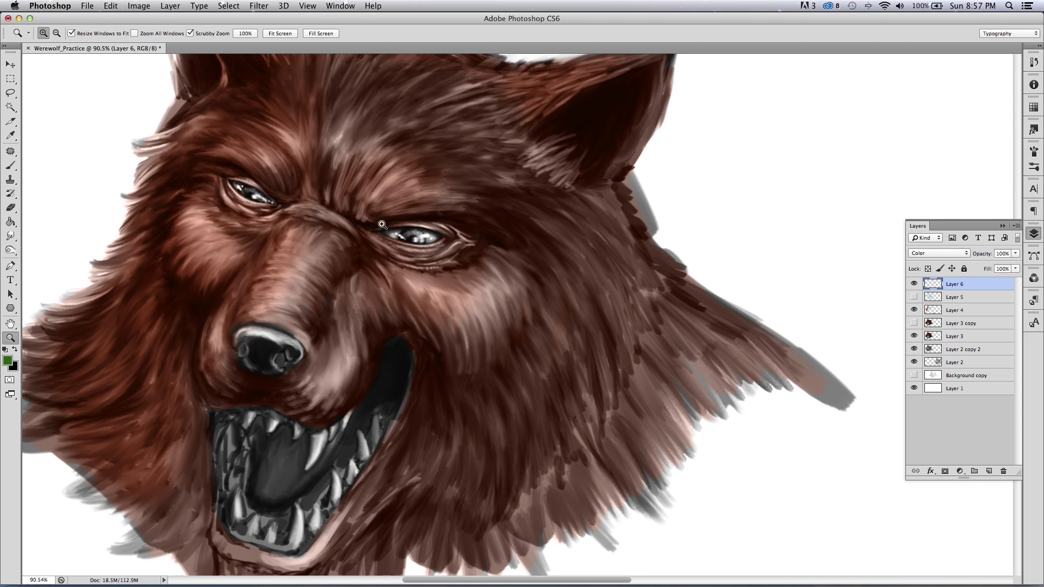
- Paint both of the werewolf's irises green with the brush on Layer 6
left_click(13, 168)
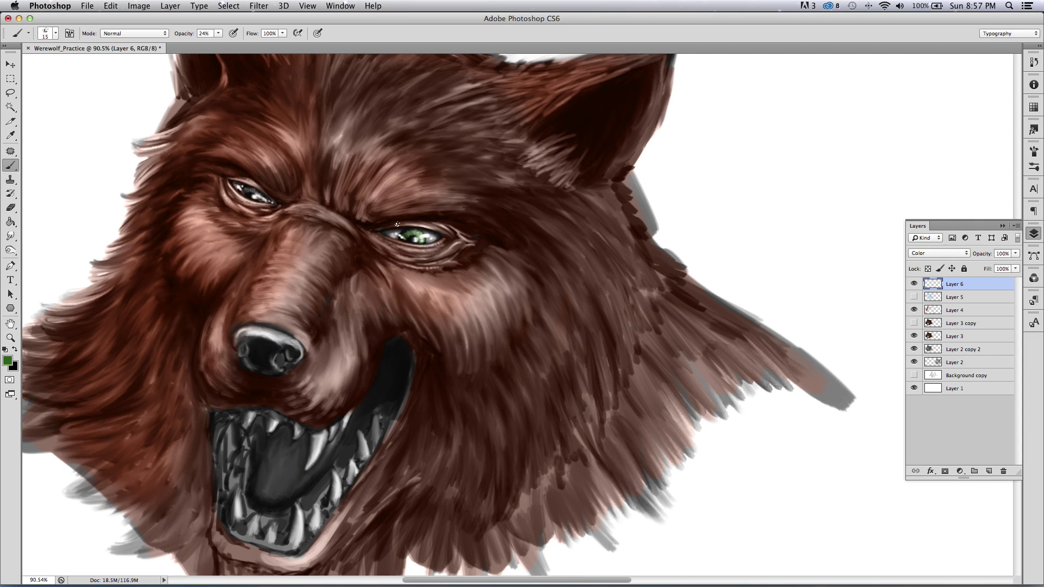
left_click_drag(245, 188, 259, 192)
left_click(10, 337)
left_click_drag(169, 330, 155, 333)
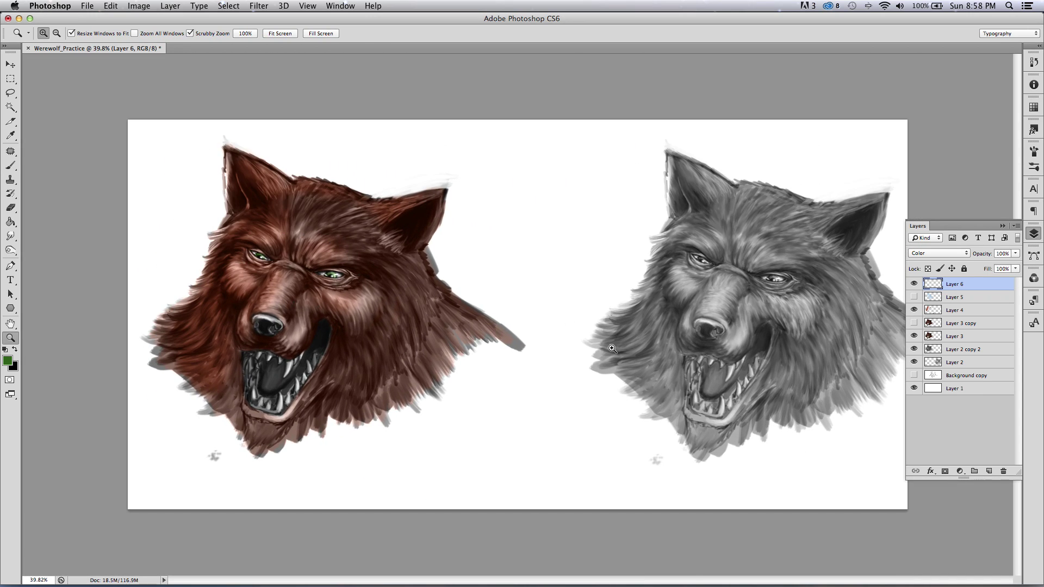
- Toggle Layer 4 and Layer 3 to compare their effects, leaving both visible and Layer 3 selected
left_click(950, 309)
left_click(914, 310)
left_click(914, 310)
left_click(927, 336)
left_click(914, 336)
left_click(914, 336)
left_click(913, 335)
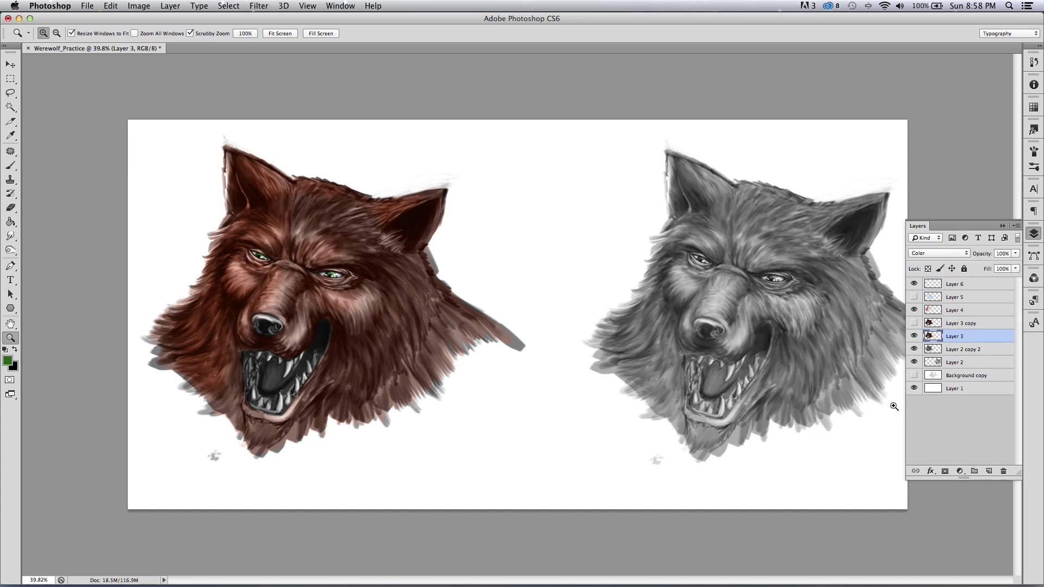
- Duplicate the Layer 3 colour and place the copy over the greyscale werewolf beside the coloured one
left_click(11, 65)
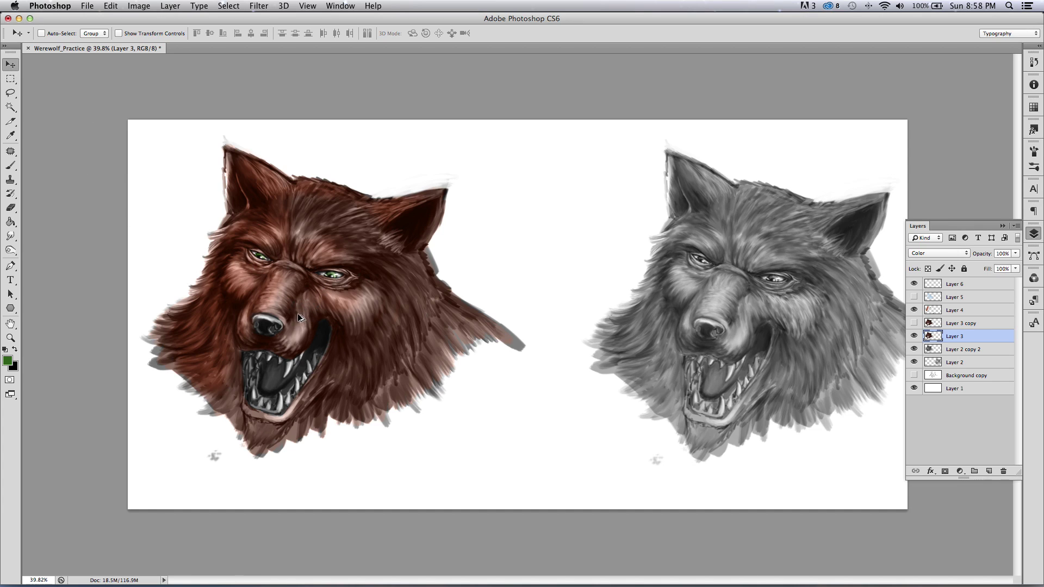
left_click_drag(295, 313, 763, 313)
left_click(684, 297)
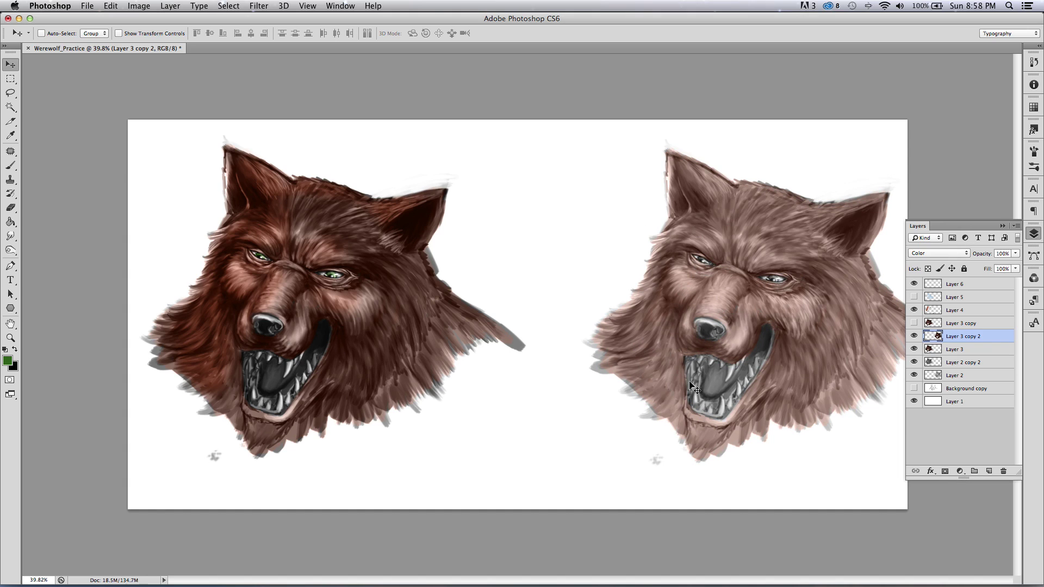
- Hide Layer 4 and Layer 6, and briefly isolate Layer 2 copy 2 and Layer 2 to inspect each
left_click(914, 309)
left_click(913, 284)
left_click(914, 362, "alt")
left_click(914, 363, "alt")
left_click(914, 375, "alt")
left_click(914, 375, "alt")
- Adjust Layer 2 with Levels, using input values 46, 1.19 and 199 and a lowered white output level
left_click(943, 376)
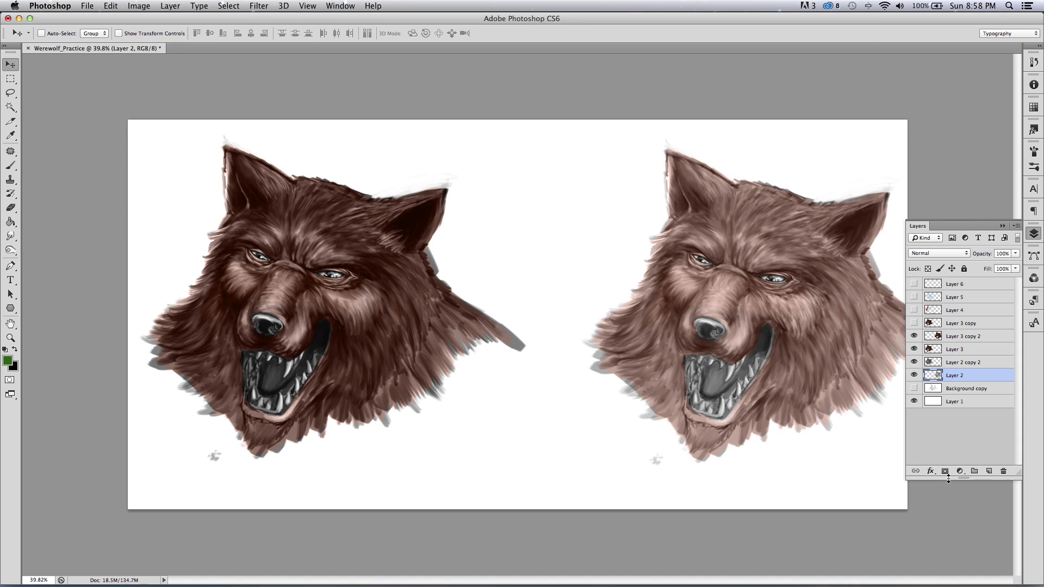
key("super+l")
left_click_drag(253, 90, 471, 233)
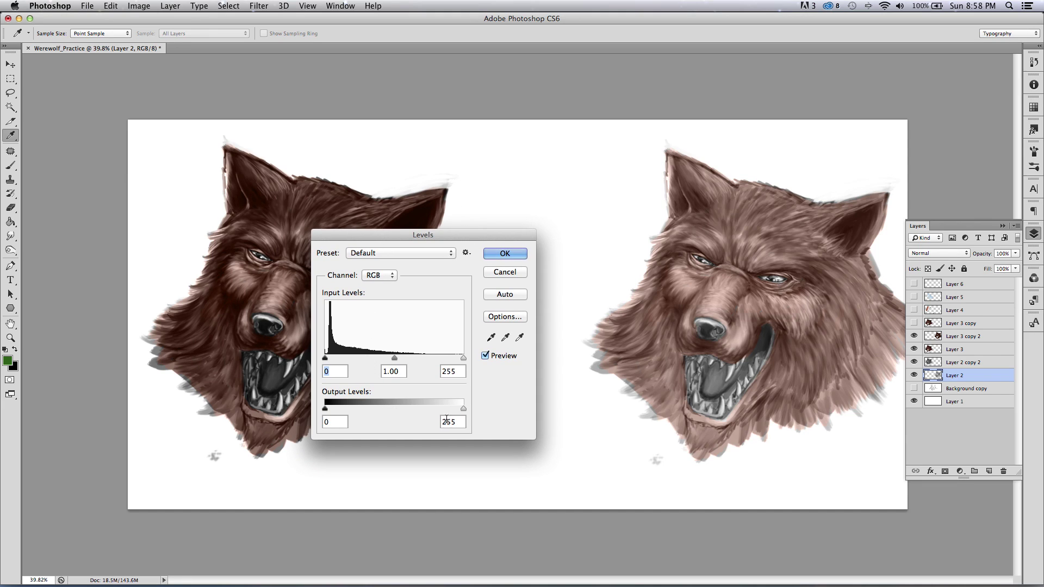
left_click_drag(464, 407, 419, 408)
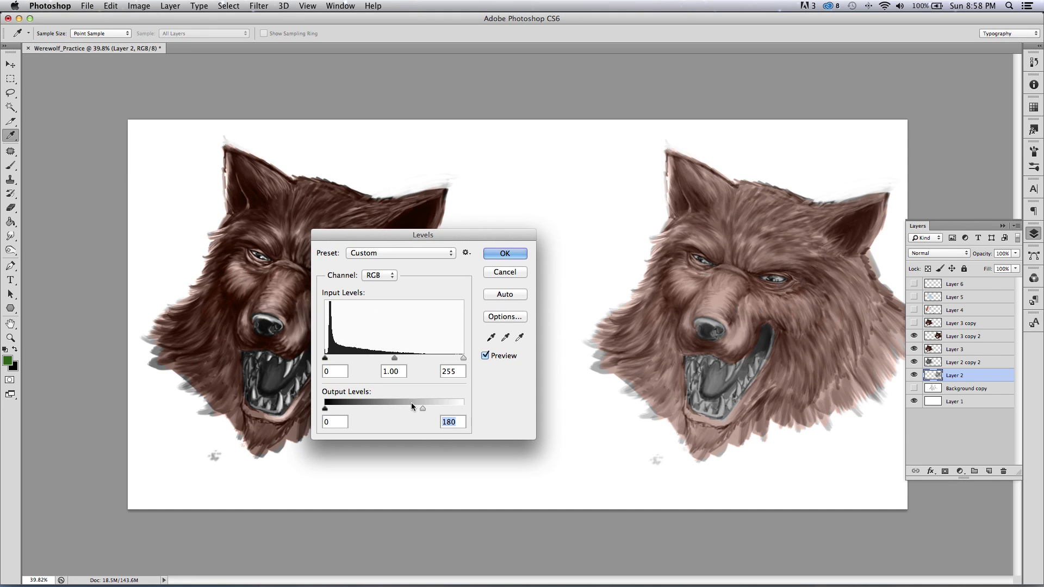
left_click_drag(328, 357, 351, 358)
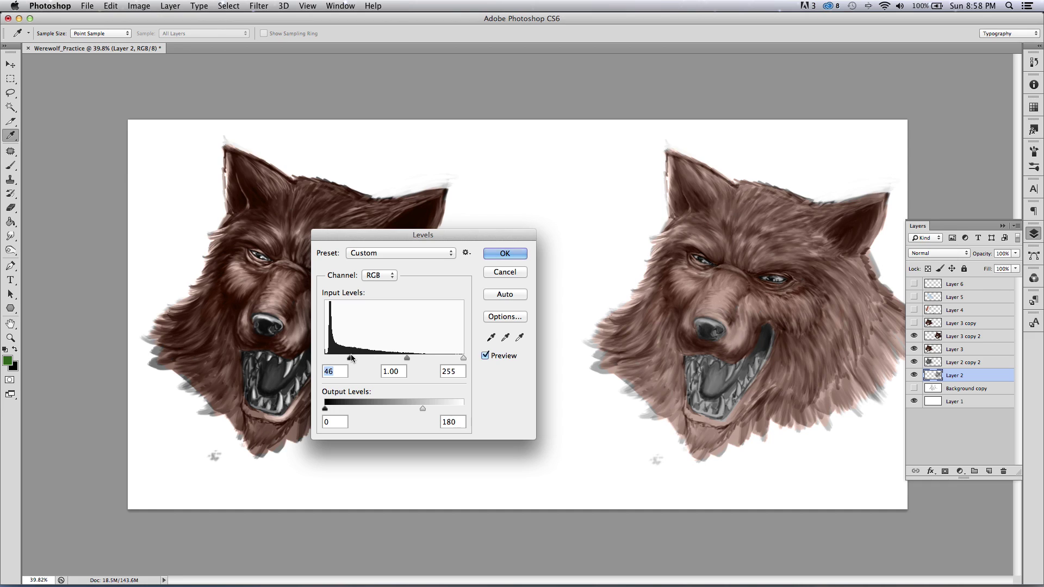
left_click_drag(463, 358, 386, 358)
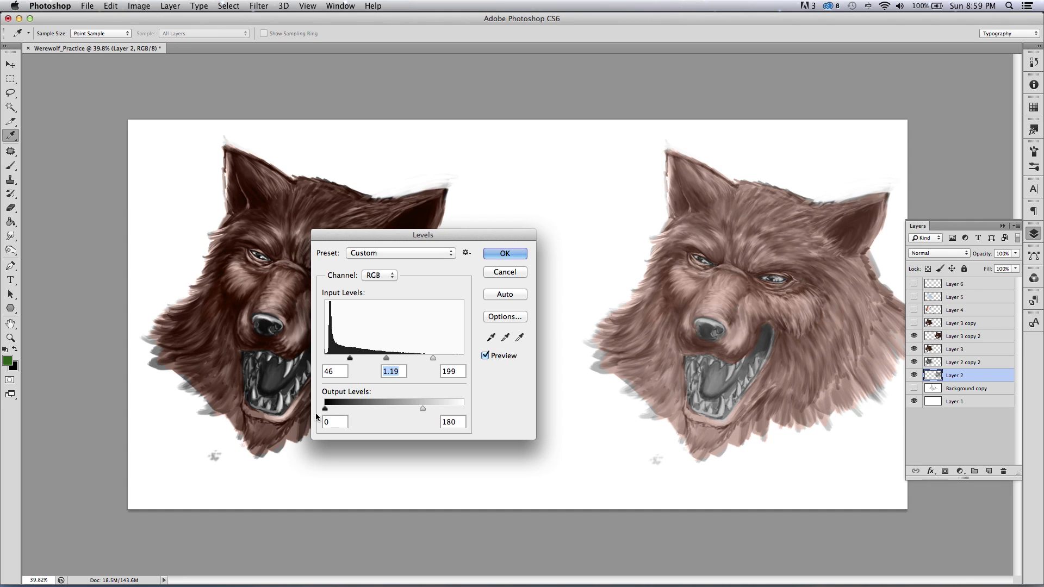
mouse_move(423, 407)
left_mouse_down()
mouse_move(394, 405)
mouse_move(406, 403)
left_mouse_up()
key("Return")
key("v")
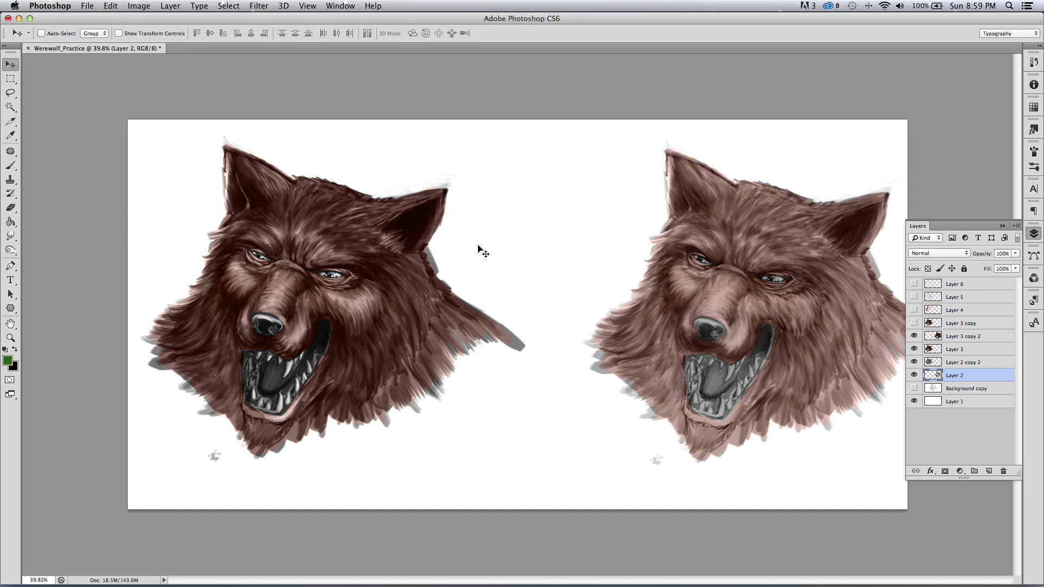
- Apply Brightness/Contrast to Layer 2 with brightness -94 and contrast -35
left_click(139, 6)
mouse_move(157, 41)
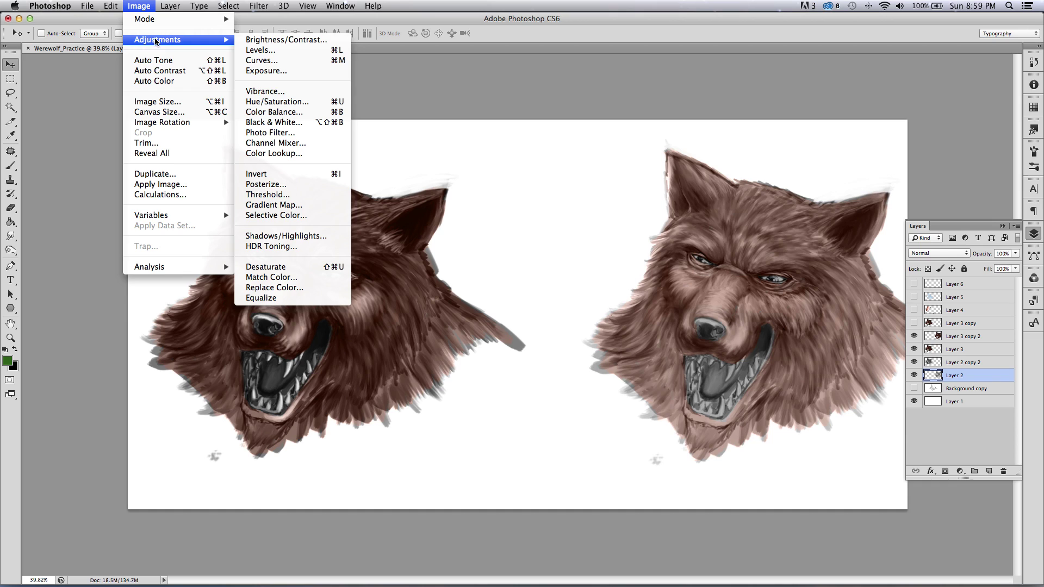
left_click(252, 43)
mouse_move(399, 239)
left_mouse_down()
mouse_move(376, 240)
mouse_move(408, 239)
left_mouse_up()
left_click_drag(396, 210, 364, 215)
left_click(377, 210)
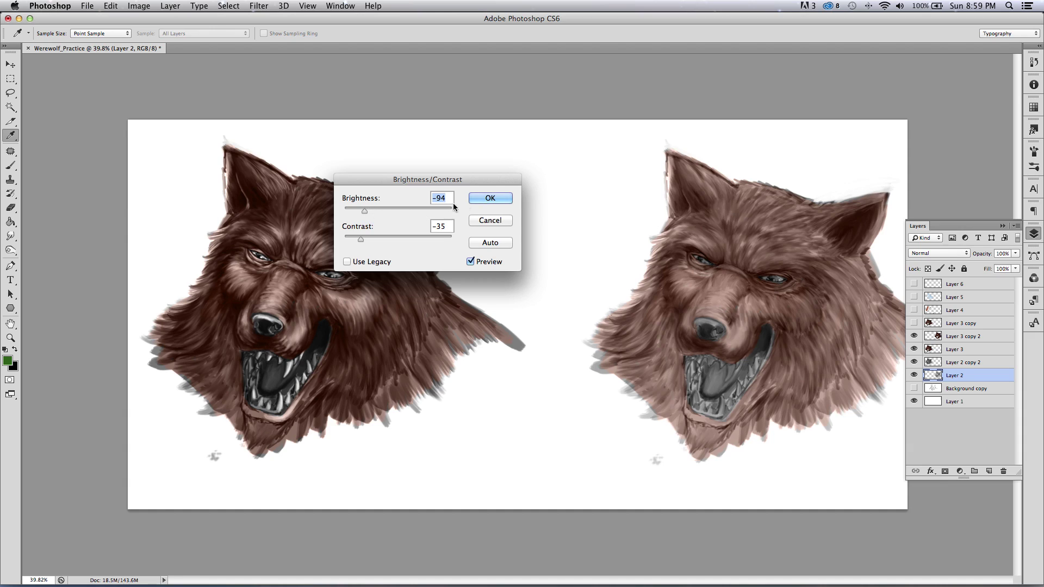
key("Return")
key("v")
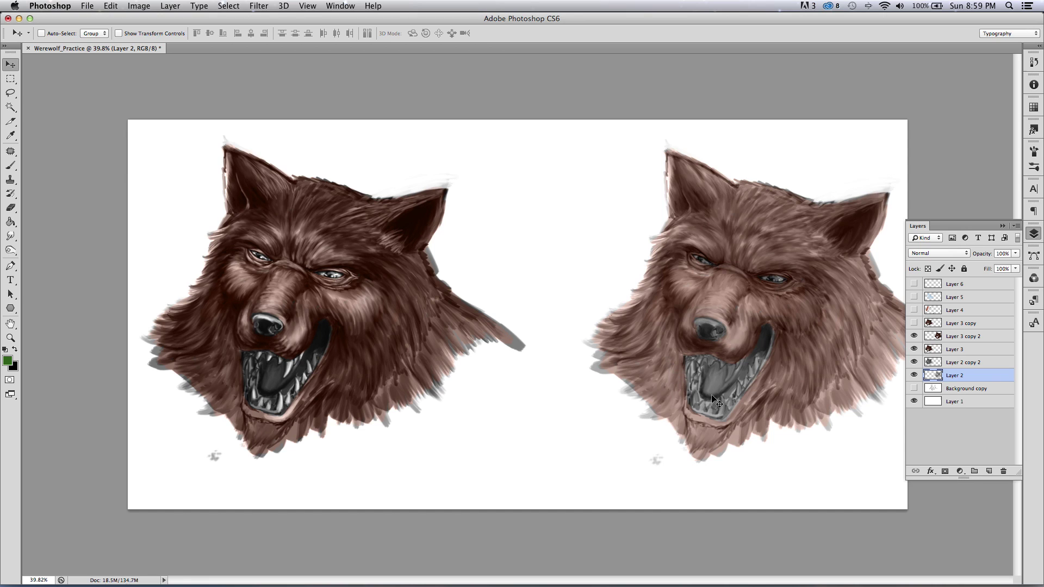
- Try duplicating Layer 2 and lowering the copy's opacity to 52%, and undo the duplication
left_click_drag(955, 376, 989, 470)
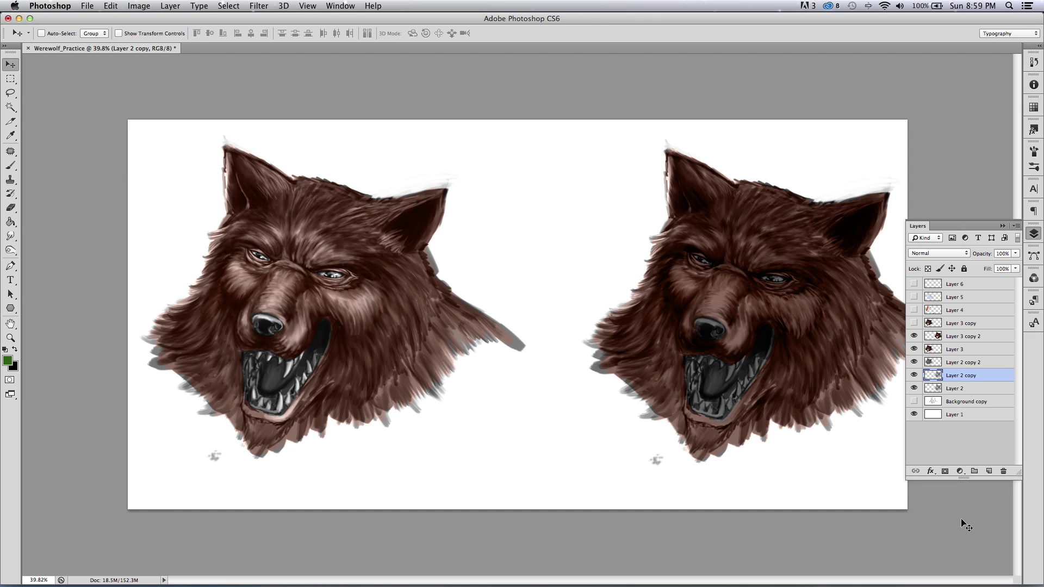
left_click_drag(1014, 252, 995, 265)
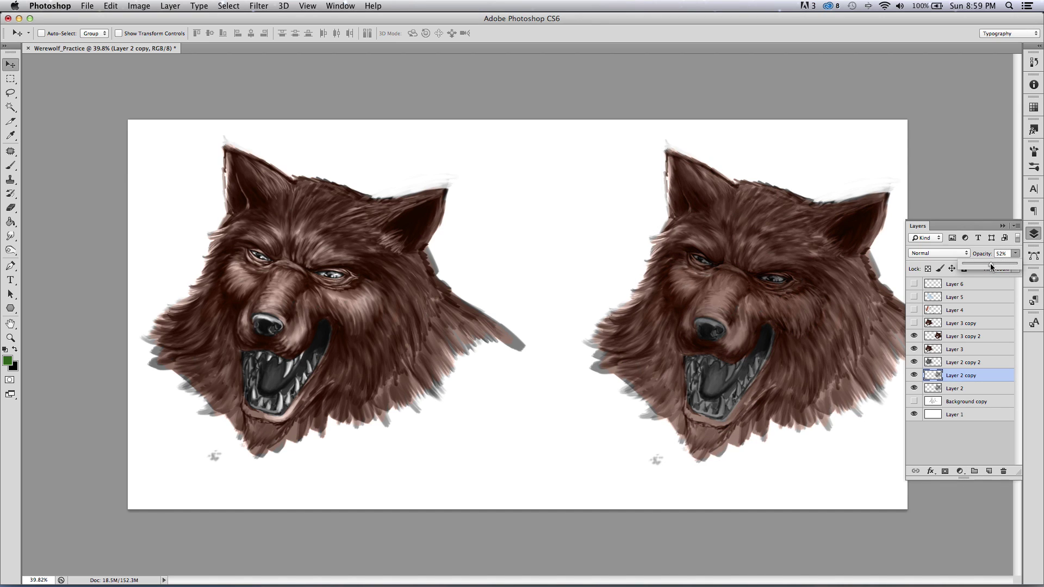
left_click(952, 377)
key("ctrl+e")
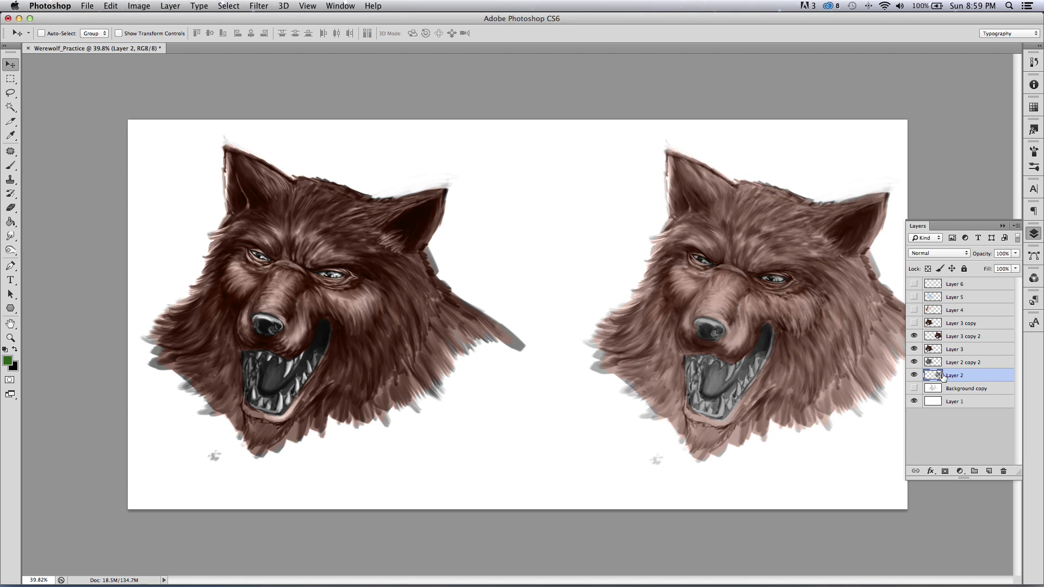
- Step back through the earlier Layer 2 adjustments until Layer 3 copy 2 is the active layer
key("alt+bracketright")
key("alt+bracketright")
key("alt+bracketright")
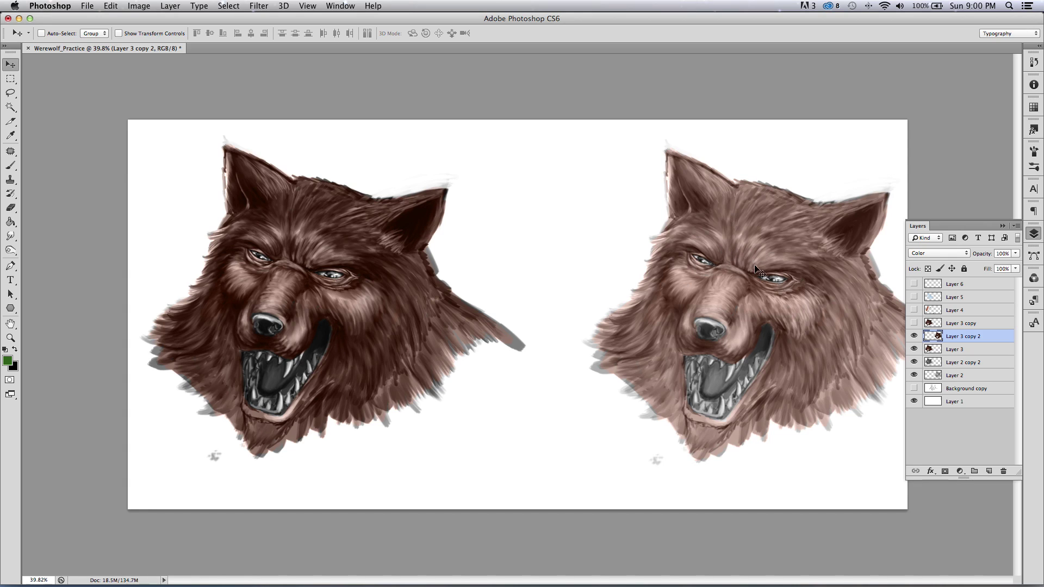
- Show Layer 3 copy, Layer 4 and Layer 5 again
left_click(913, 324)
left_click(913, 310)
left_click(913, 297)
- Set Layer 5's opacity to 16% and show Layer 6 with the green eyes
left_click(958, 297)
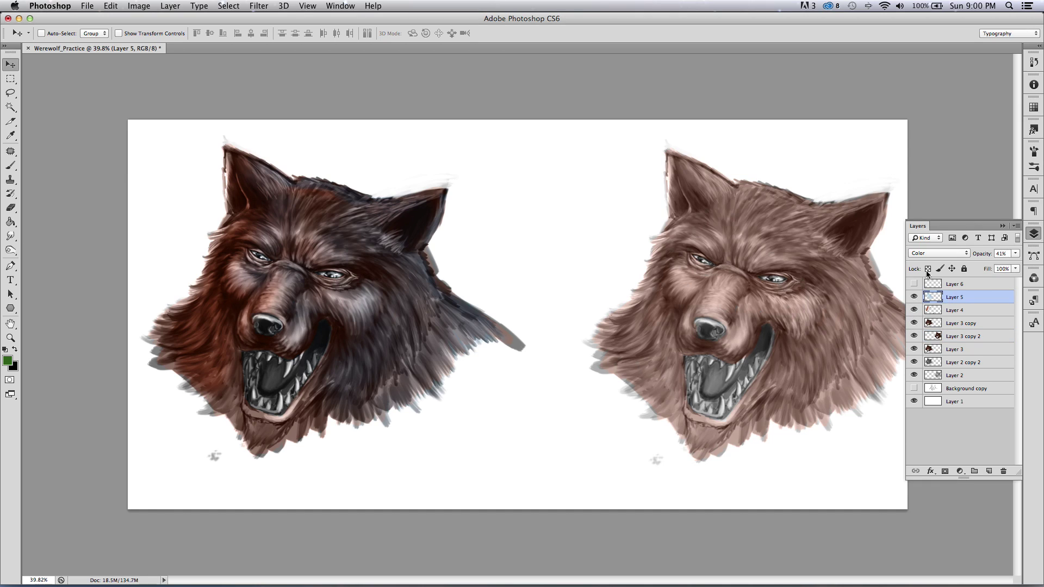
left_click(1015, 253)
left_click_drag(973, 268, 971, 265)
left_click(914, 284)
left_click(10, 338)
left_click_drag(117, 289, 170, 269)
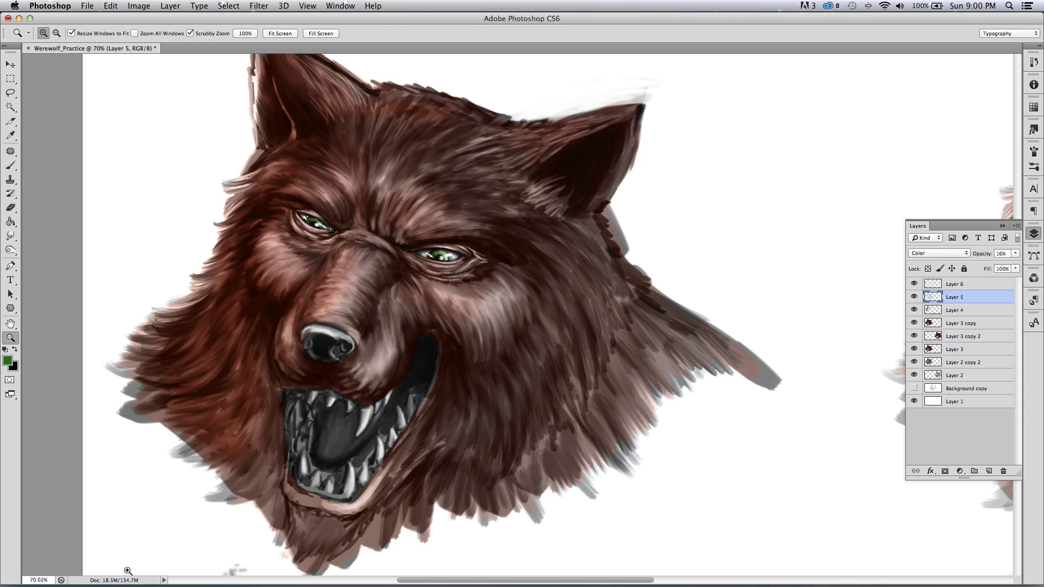
- Ready the brush and set the foreground colour to dark red 570d0d
left_click(12, 165)
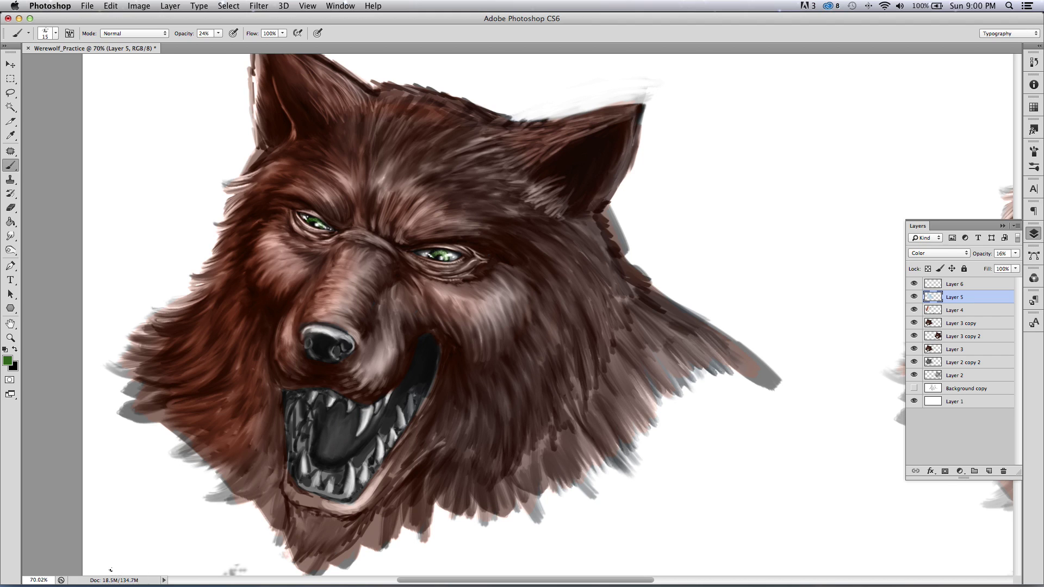
left_click(15, 349)
left_click(7, 360)
left_click(588, 251)
left_click_drag(620, 152, 681, 131)
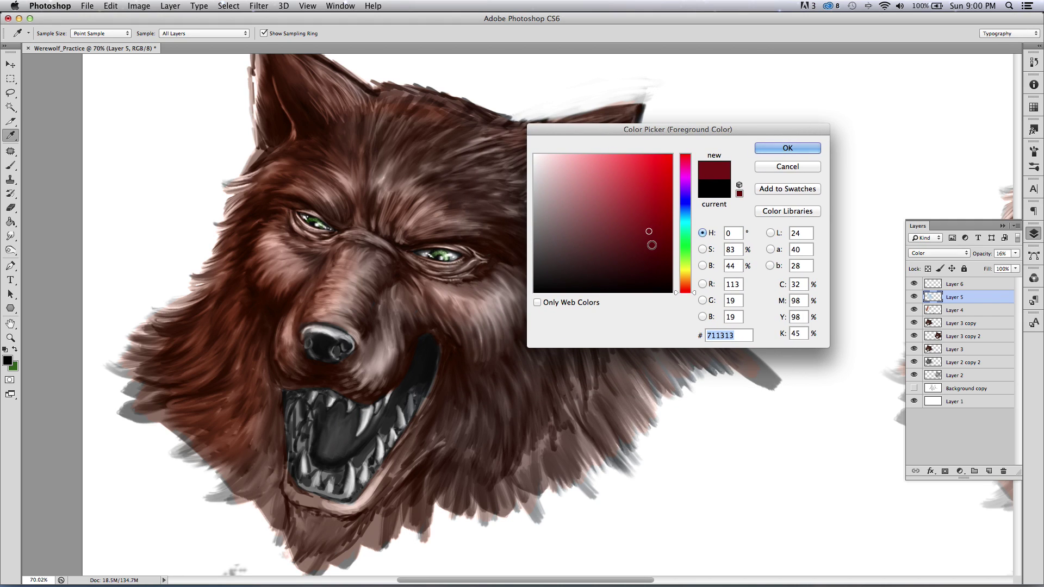
left_click(788, 148)
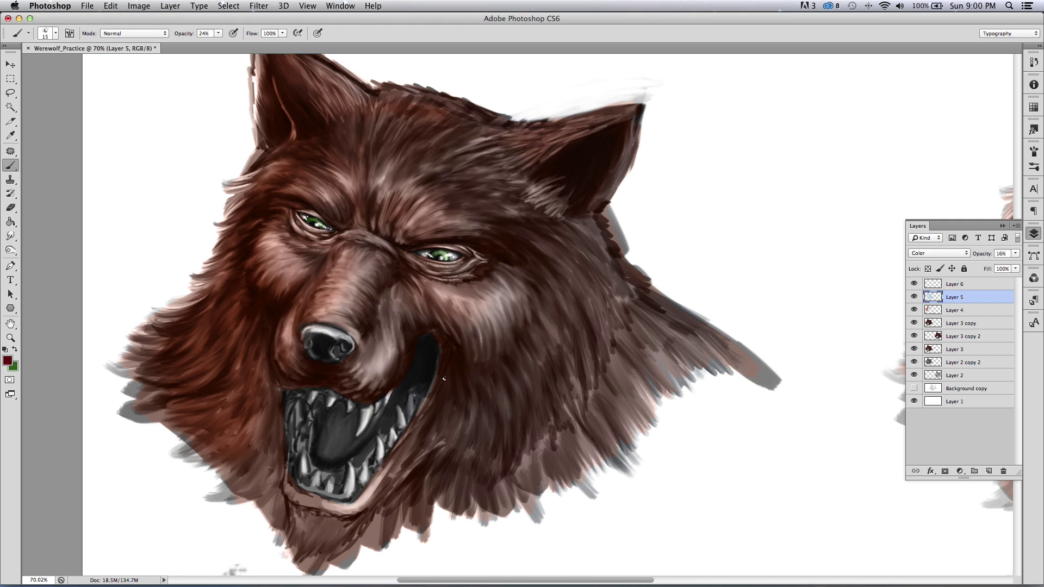
- Add a new layer above Layer 5 and set its blending mode to Color for the mouth colouring
left_click(989, 470)
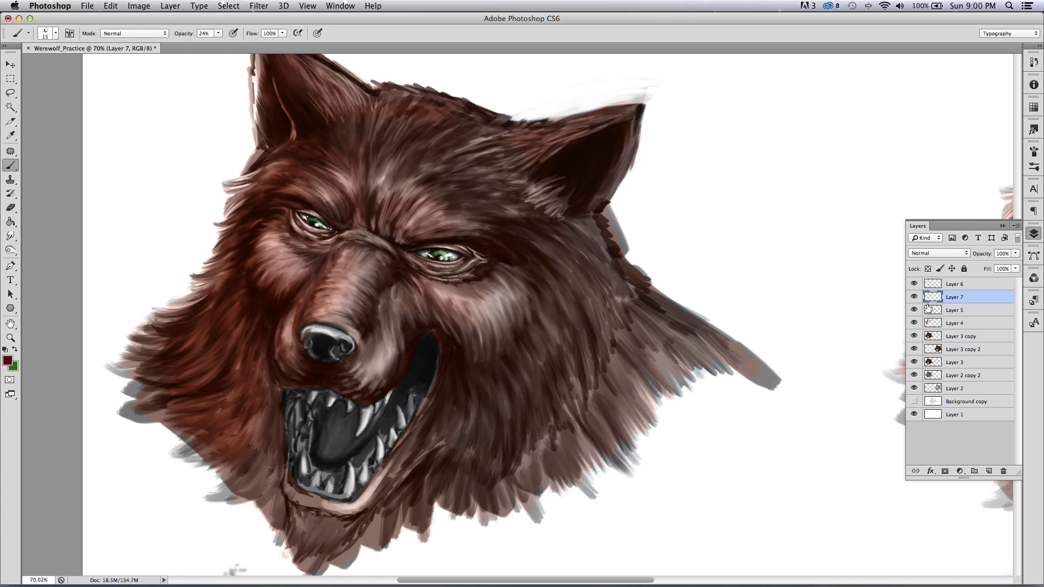
left_click(924, 254)
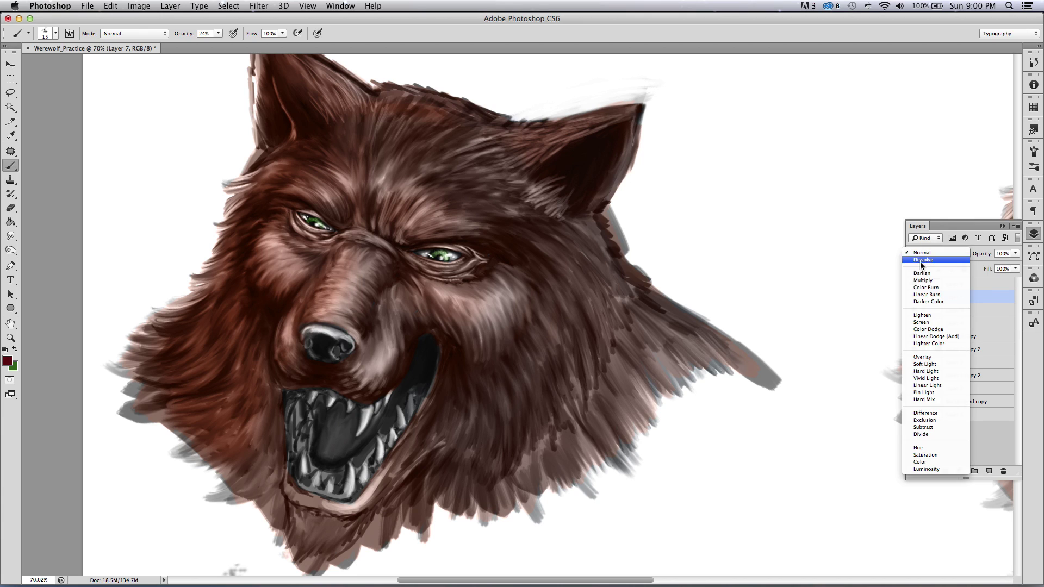
left_click(914, 462)
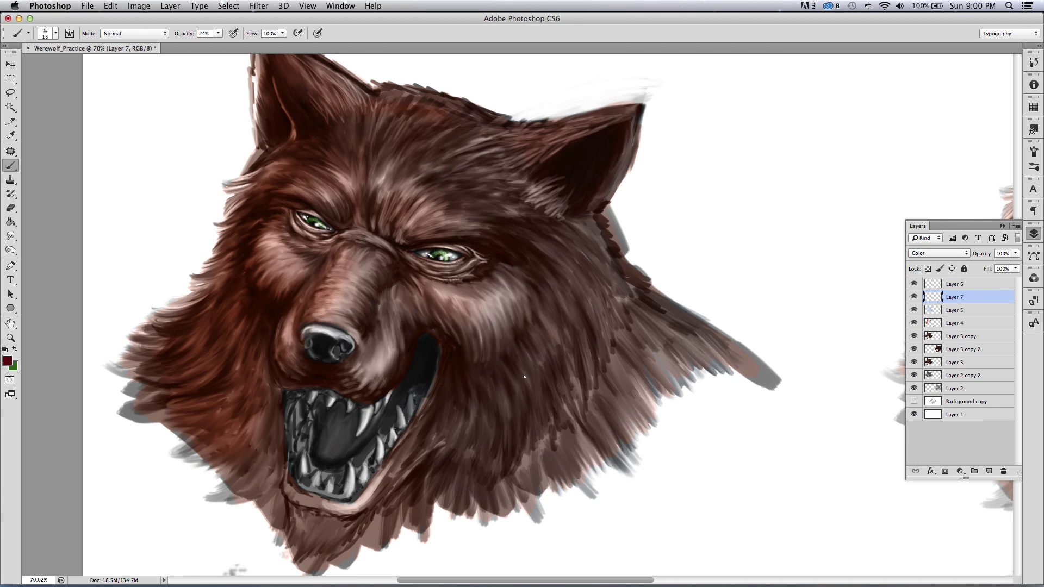
- Adjust the dark red foreground colour and paint it over the tongue inside the werewolf's open mouth
left_click(7, 360)
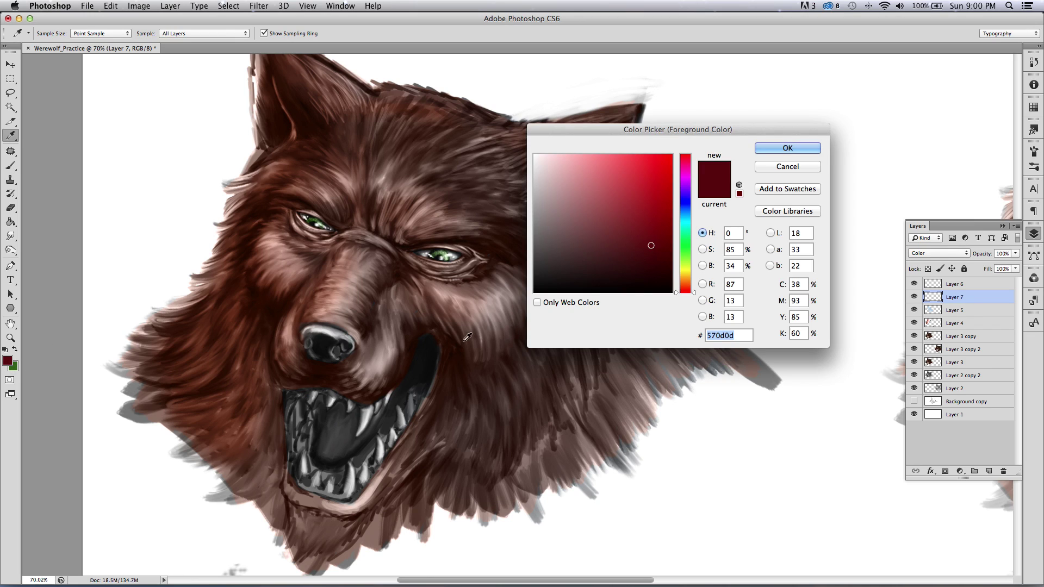
left_click(646, 260)
left_click(641, 248)
key("Return")
key("b")
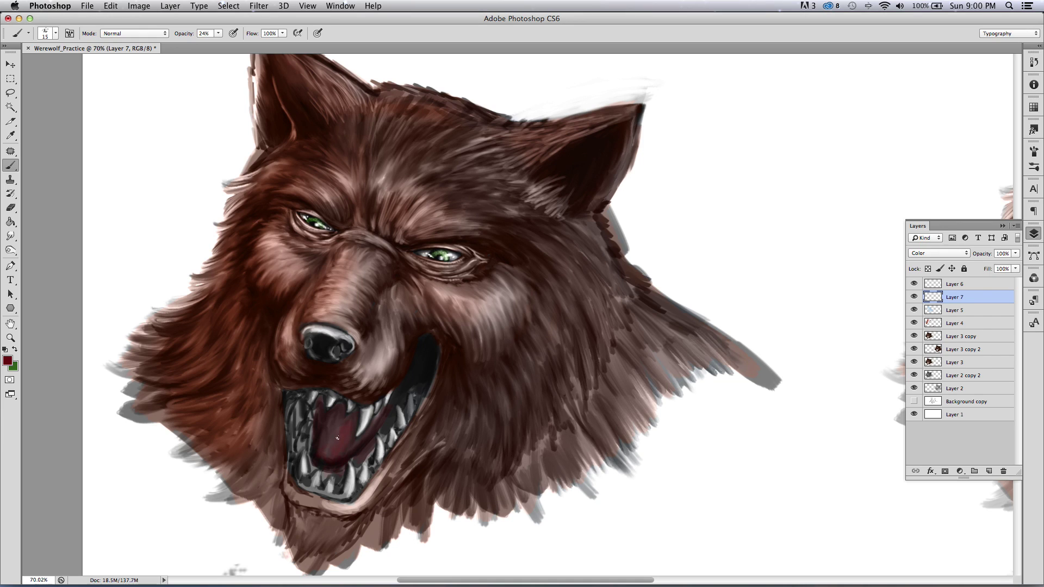
- Try painting the werewolf's tongue with the brush at 100% opacity, and undo the strokes
left_click_drag(218, 34, 275, 68)
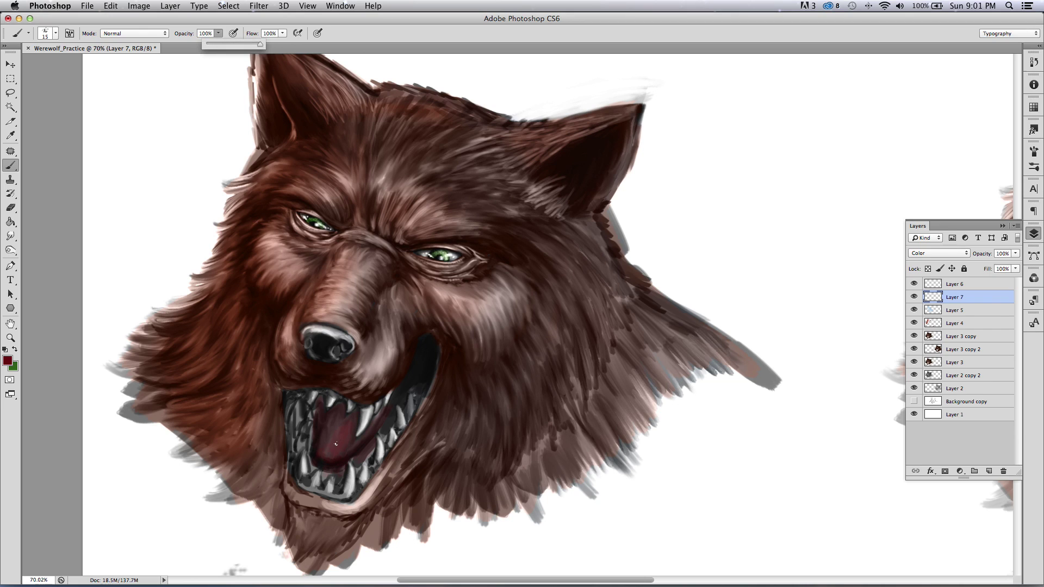
left_click_drag(336, 444, 333, 433)
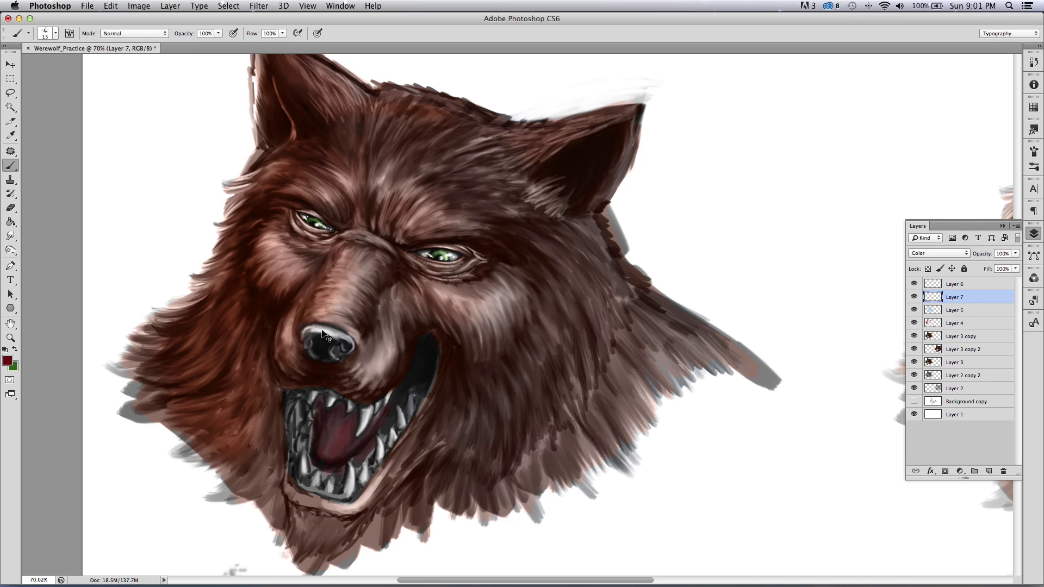
key("super+z")
key("super+z")
- Set the brush opacity to 38% and spread the dark red across the inside of the mouth
left_click(218, 33)
left_click_drag(189, 49, 186, 48)
- Try the Overlay, Screen and Multiply blending modes on Layer 7, and return it to Color
left_click(922, 254)
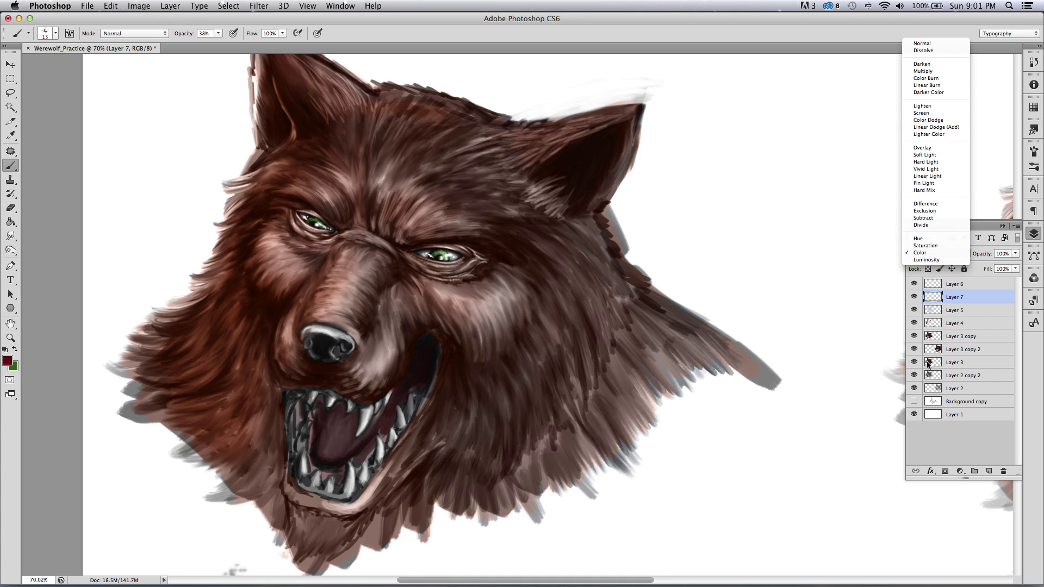
left_click(919, 151)
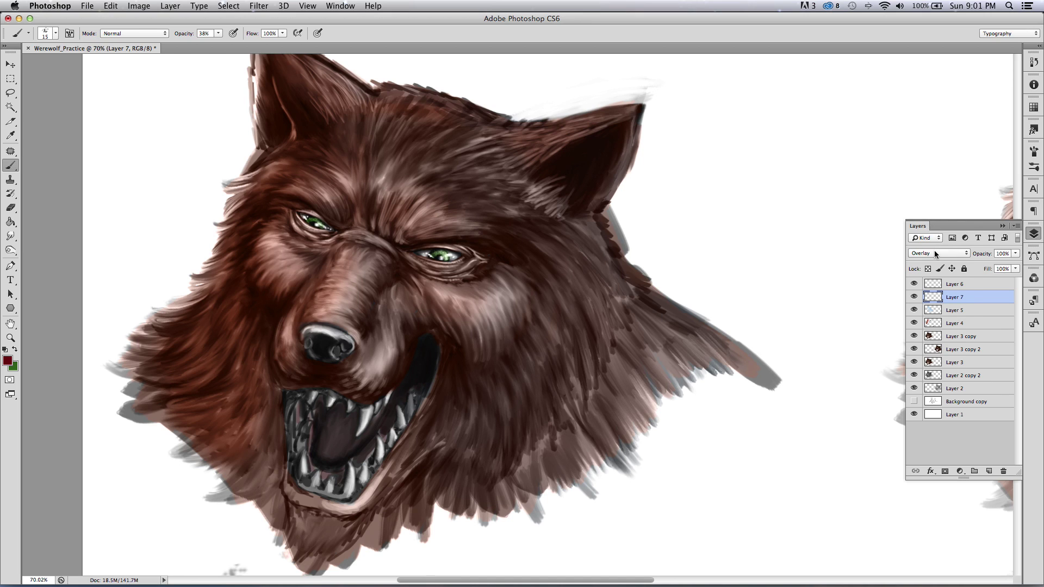
left_click(934, 252)
left_click(921, 215)
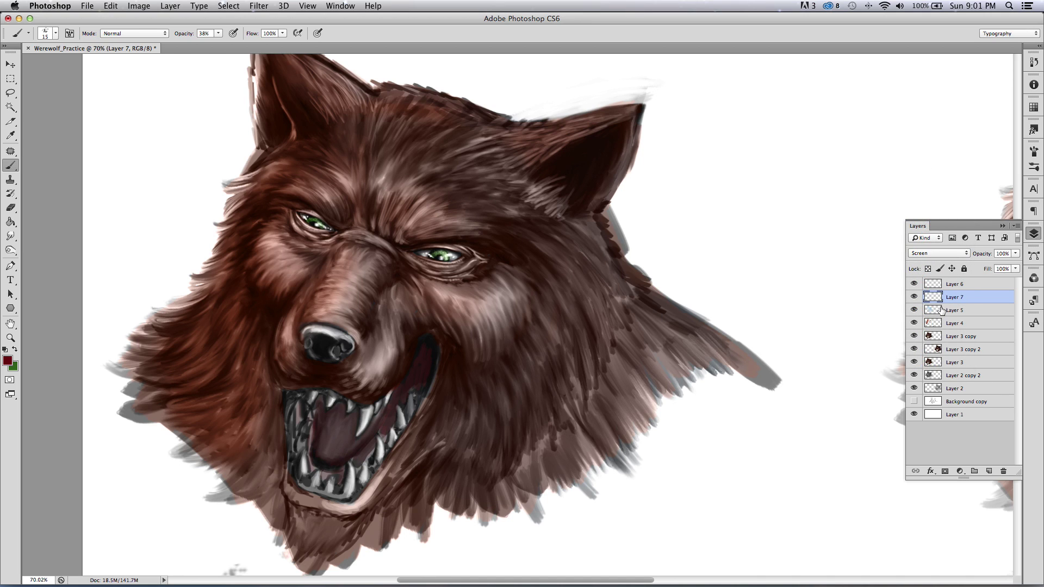
left_click(928, 253)
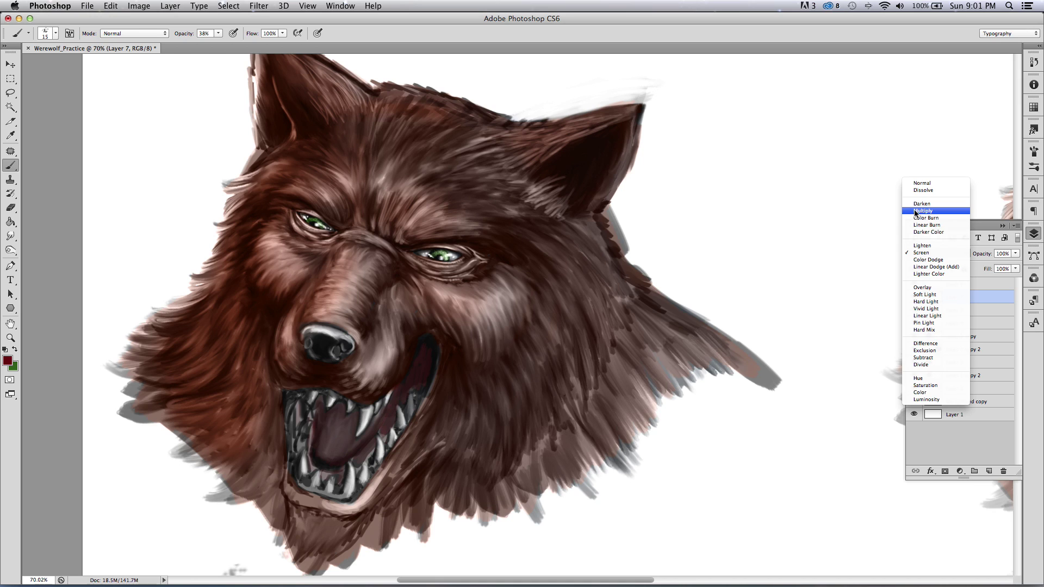
left_click(916, 211)
left_click(927, 255)
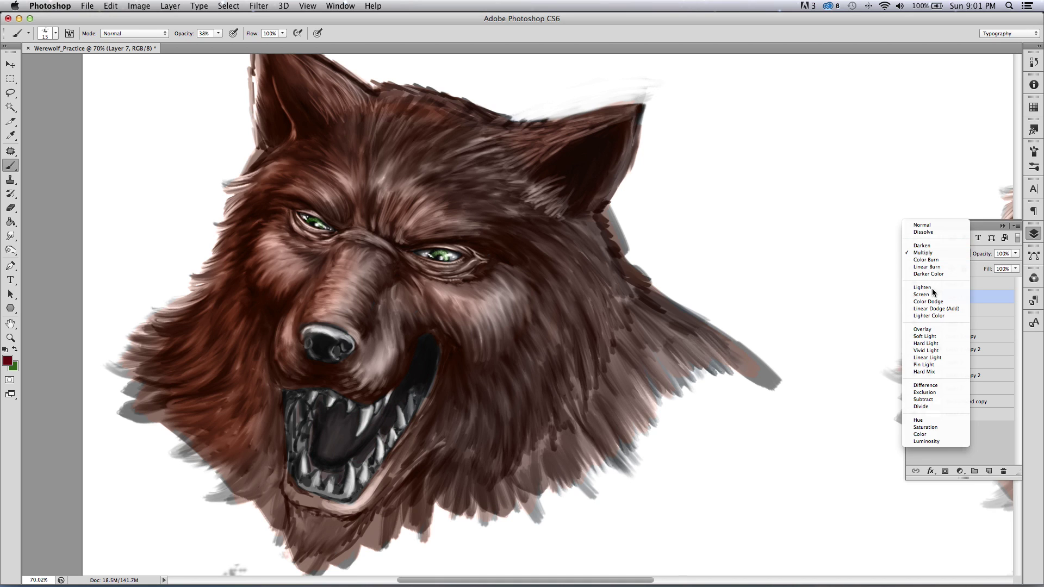
left_click(922, 435)
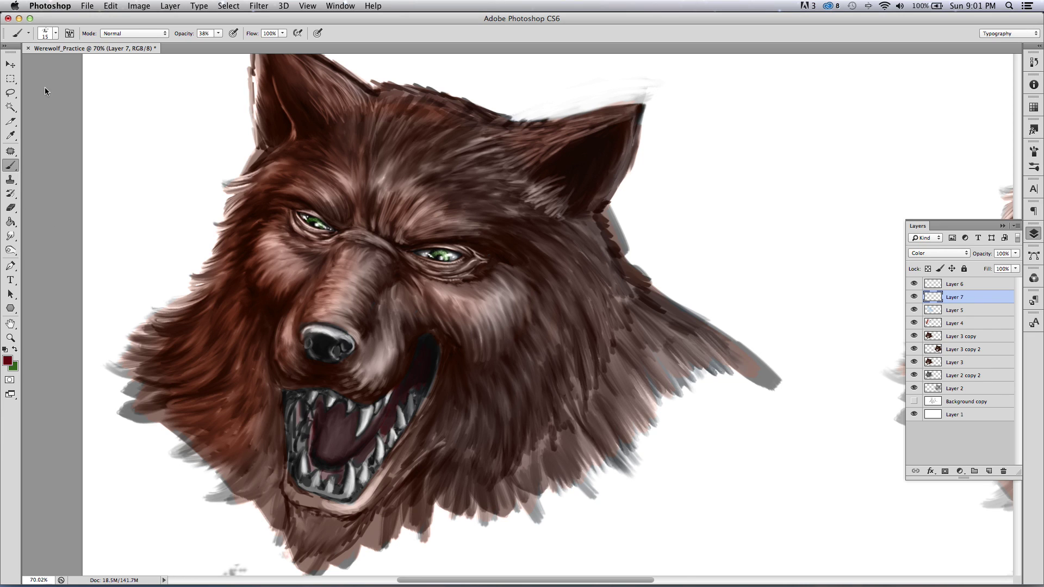
- Choose the Sketch - Marker brush and add a new layer above Layer 7
left_click(49, 36)
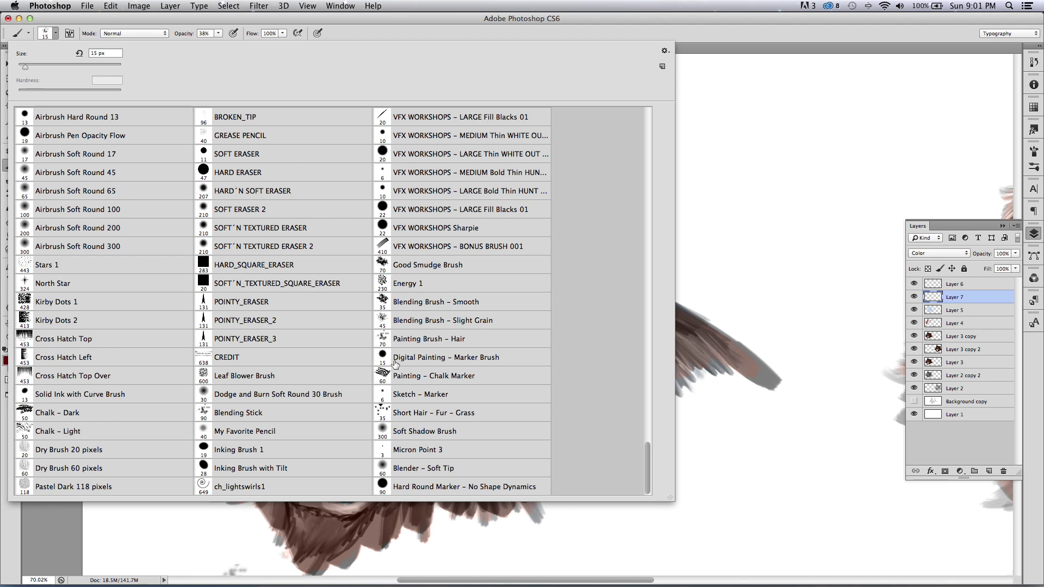
left_click(400, 397)
left_click(454, 528)
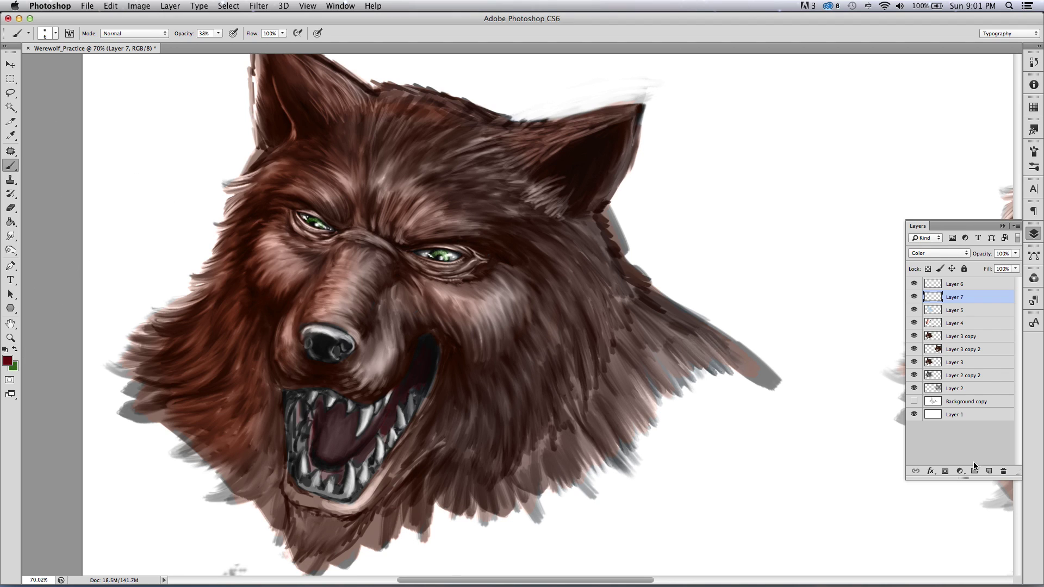
left_click(990, 470)
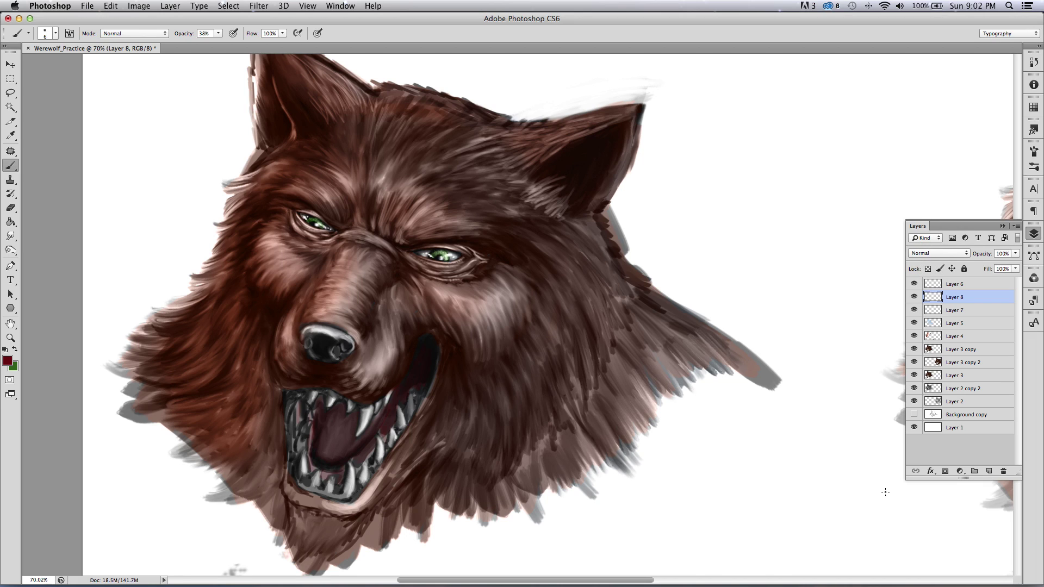
- Sample a reddish brown from the fur below the green eye as the foreground colour and ready the brush
left_click(8, 360)
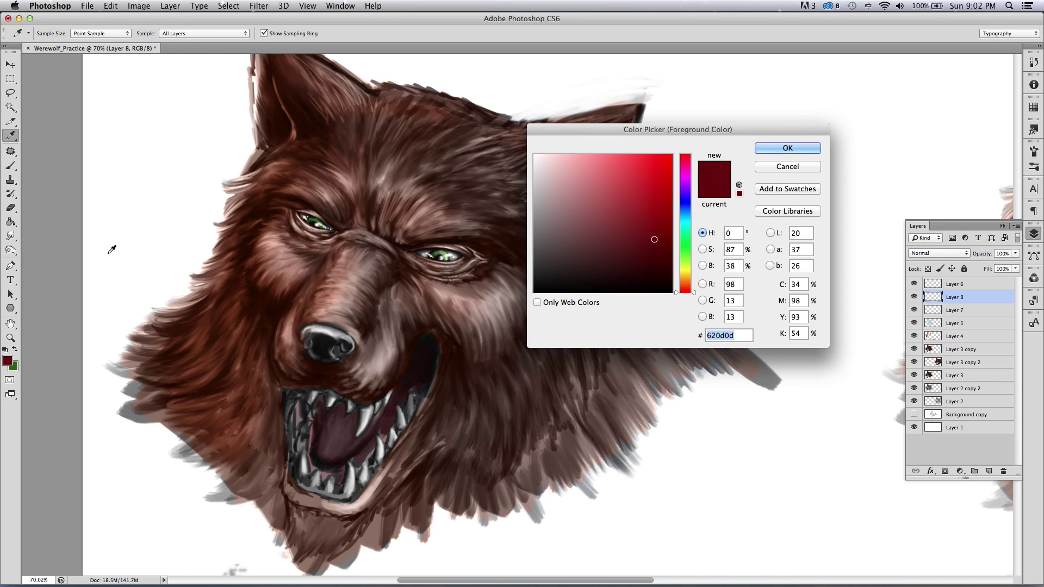
left_click(316, 239)
left_click(783, 148)
key("b")
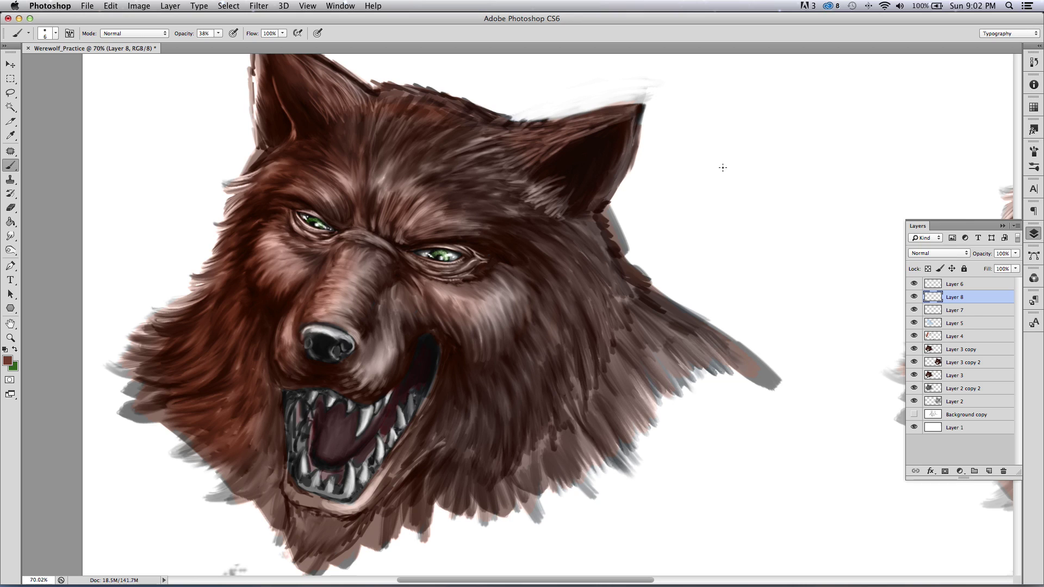
- Enlarge the brush to 10 px and paint reddish brown across the muzzle just above the nose
key("bracketright")
key("bracketright")
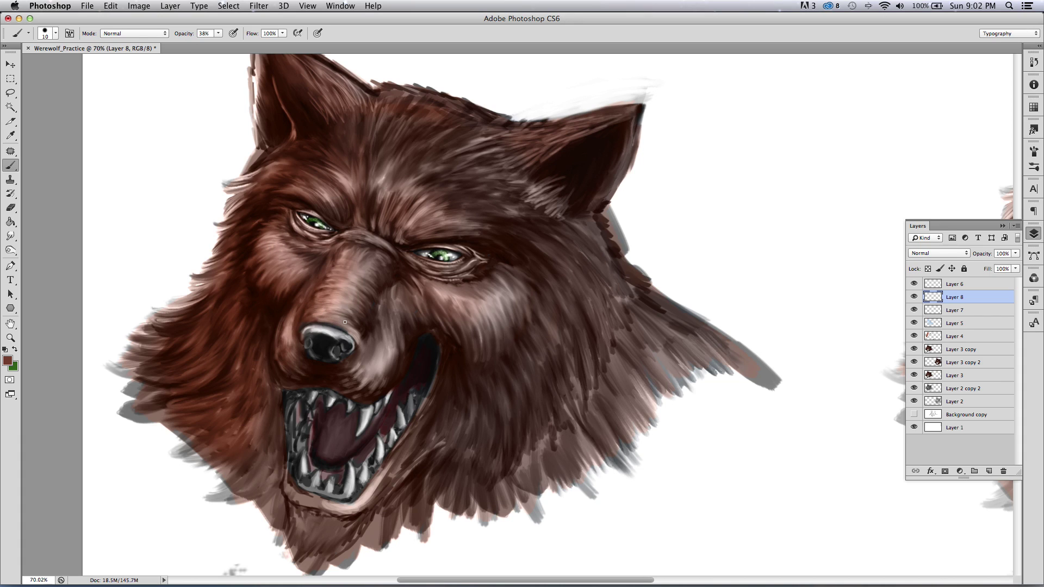
left_click_drag(321, 311, 352, 314)
- Enlarge the brush to 20 px, sample the light cheek fur and paint over the highlight beside the muzzle
key("bracketright")
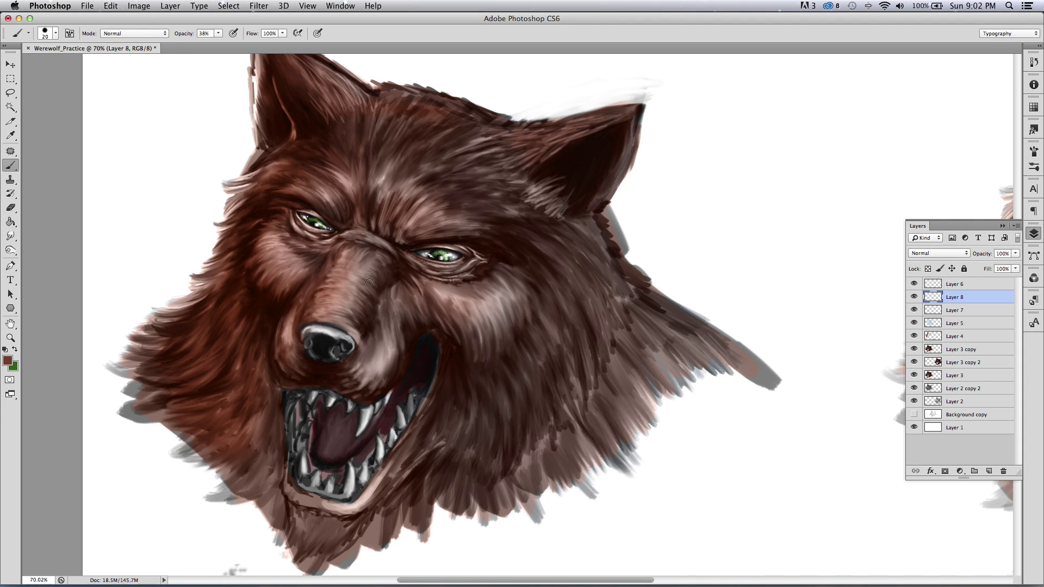
left_click(465, 321, "alt")
left_click(468, 328, "alt")
left_click_drag(468, 327, 464, 318)
- Sample the brown fur beside the nose and paint it over the grey nose
left_click(297, 356, "alt")
left_click_drag(334, 335, 304, 333)
mouse_move(332, 343)
left_mouse_down()
mouse_move(334, 360)
mouse_move(335, 339)
mouse_move(350, 344)
mouse_move(320, 332)
left_mouse_up()
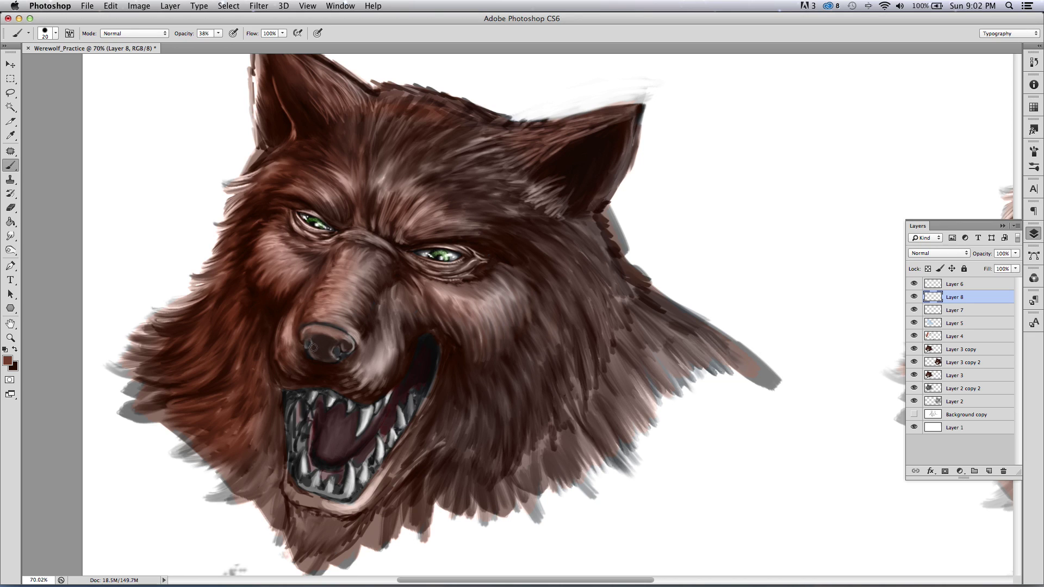
left_click_drag(338, 354, 351, 346)
- Darken the foreground colour to the deep brown 2f1911
left_click(8, 360)
left_click_drag(623, 260, 625, 254)
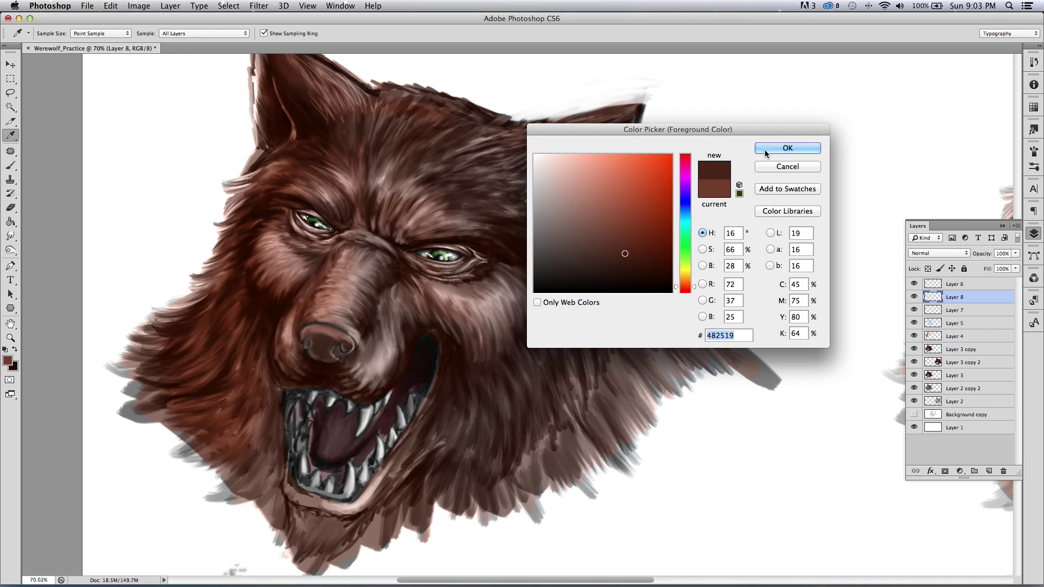
left_click(765, 152)
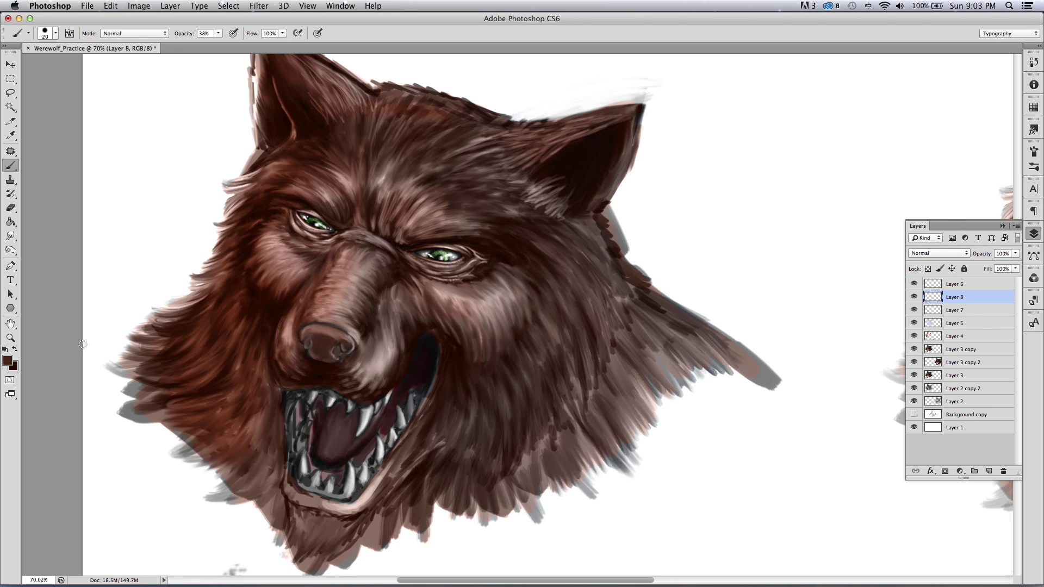
left_click(7, 361)
left_click(621, 267)
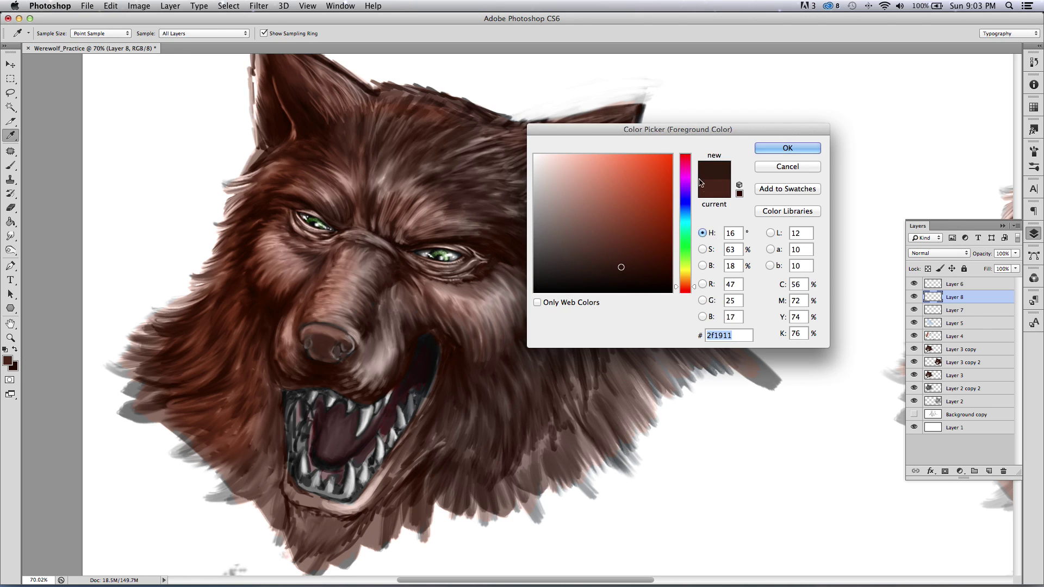
key("Return")
- Set the brush opacity to 62% and paint dark brown shading over the nose, finishing with a 10 px brush
left_click(218, 33)
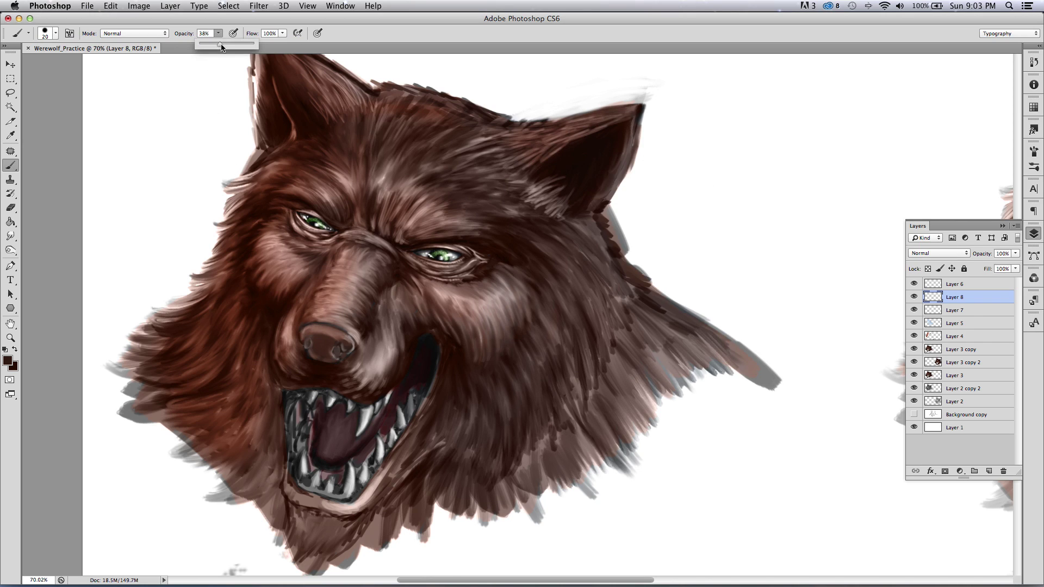
key("6")
key("2")
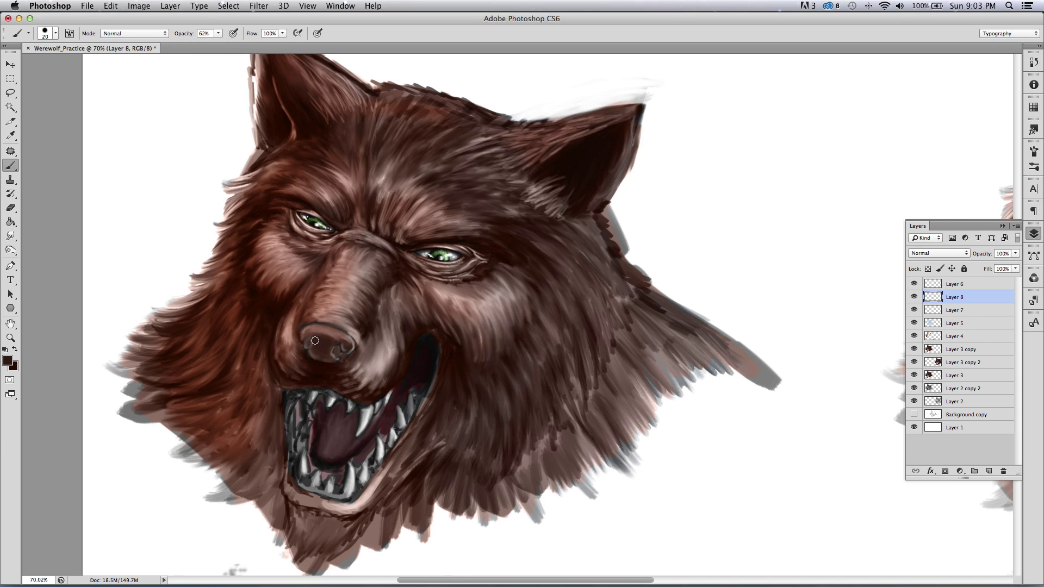
mouse_move(322, 350)
left_mouse_down()
mouse_move(313, 353)
mouse_move(327, 342)
mouse_move(310, 337)
mouse_move(343, 348)
mouse_move(307, 347)
left_mouse_up()
key("bracketleft")
left_click_drag(348, 334, 317, 324)
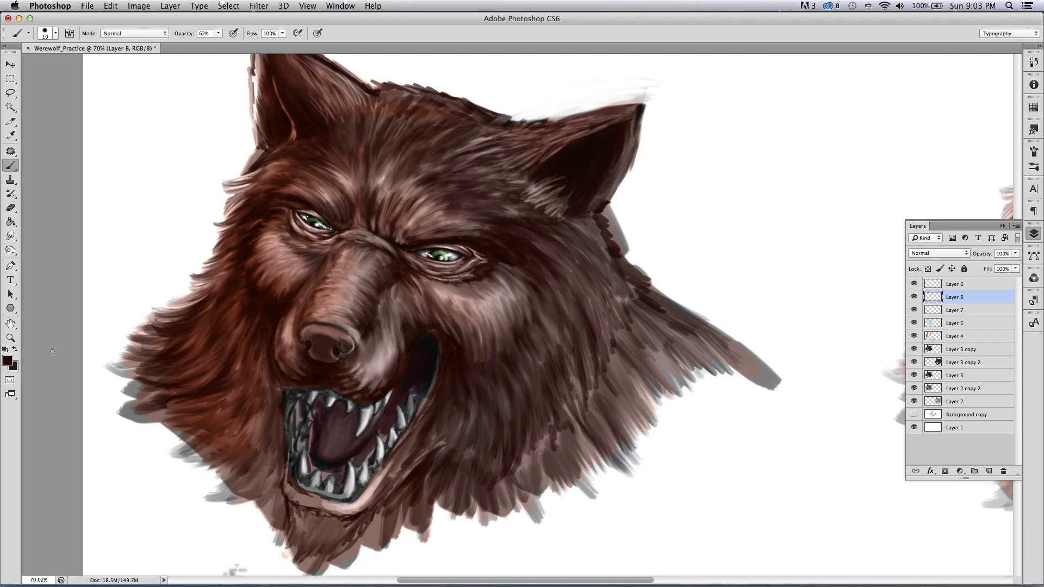
- Deepen the nostril shadows with dark brown 220b01, using a 20 px brush at 85% opacity
left_click(9, 363)
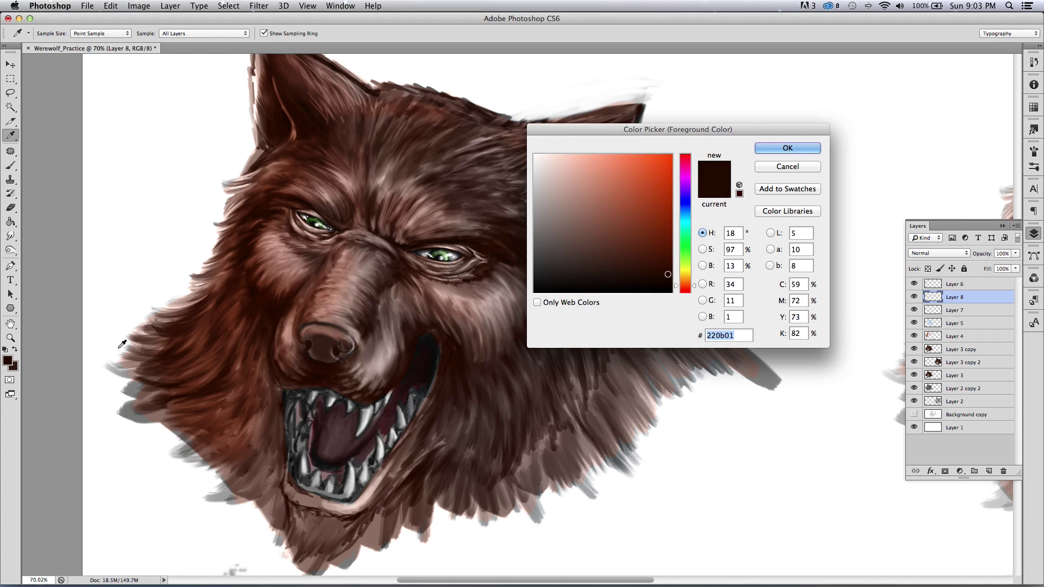
left_click(766, 146)
left_click(218, 33)
left_click_drag(220, 43, 230, 45)
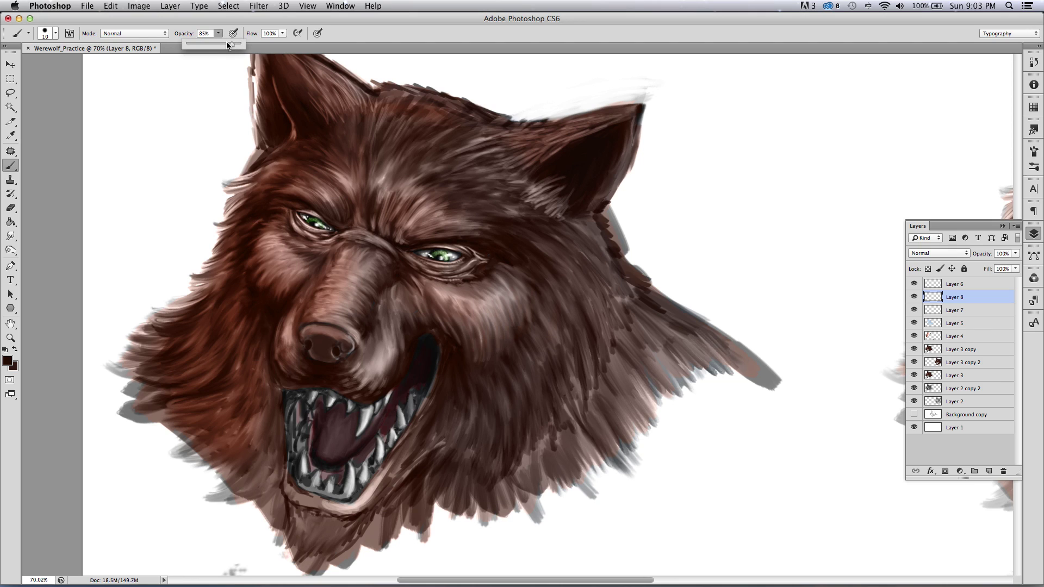
key("bracketright")
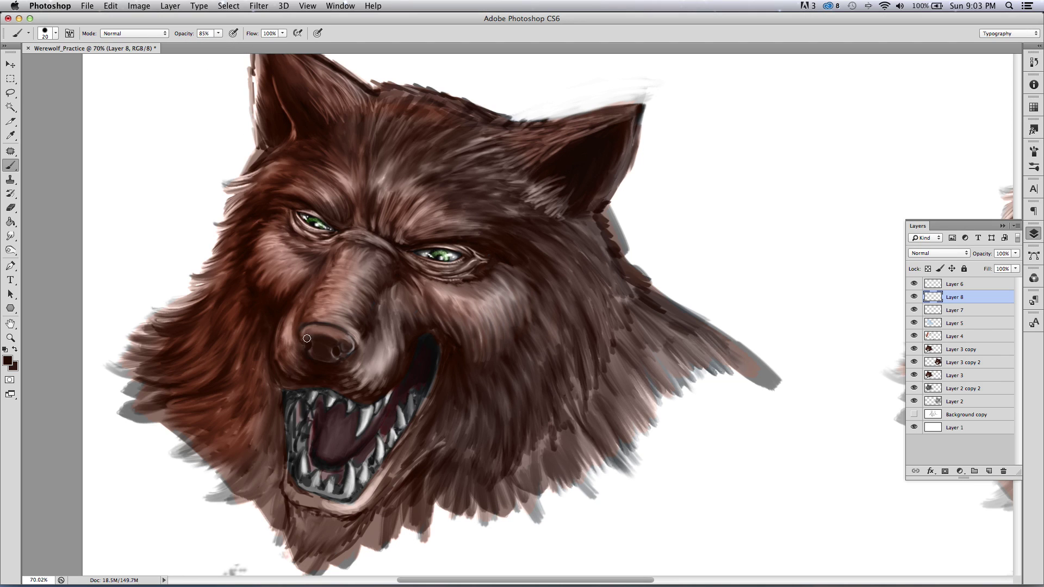
mouse_move(339, 346)
left_mouse_down()
mouse_move(302, 334)
mouse_move(349, 343)
left_mouse_up()
- Ready the Smudge tool, and zoom out to about 48.6% to view both werewolf heads side by side
left_click(12, 237)
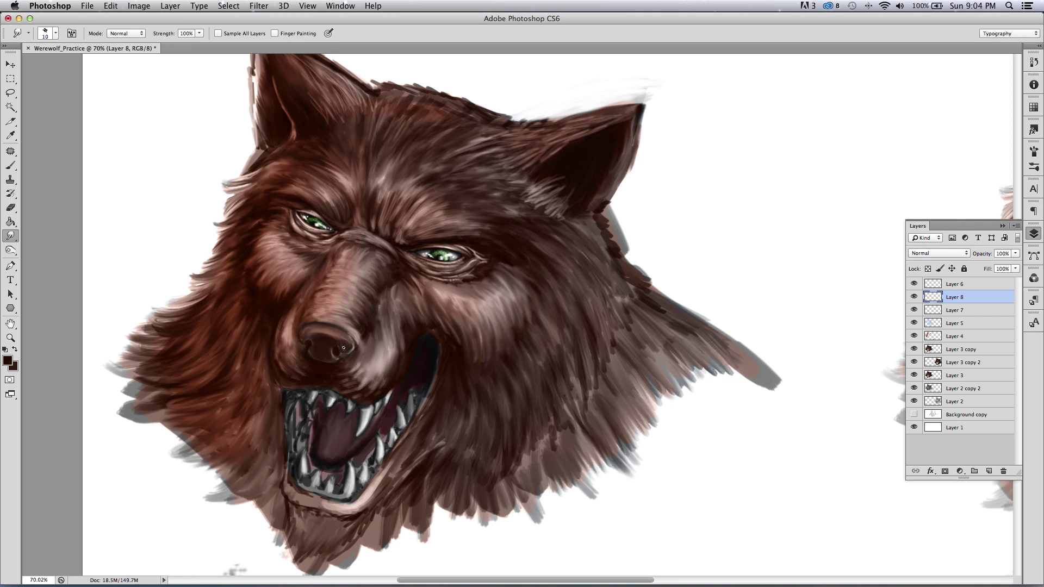
left_click(10, 337)
mouse_move(185, 362)
left_mouse_down()
mouse_move(128, 380)
mouse_move(175, 471)
left_mouse_up()
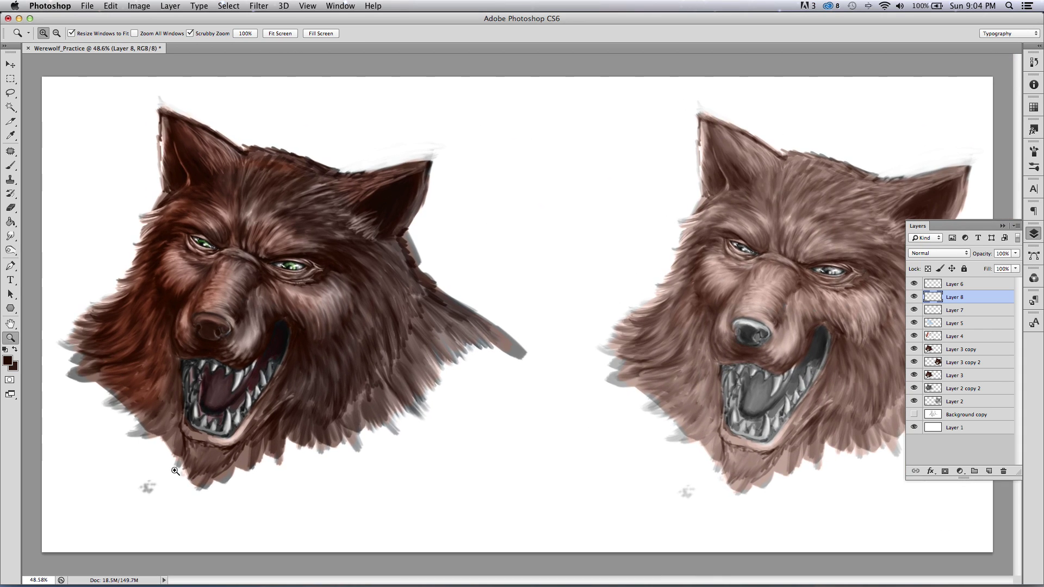